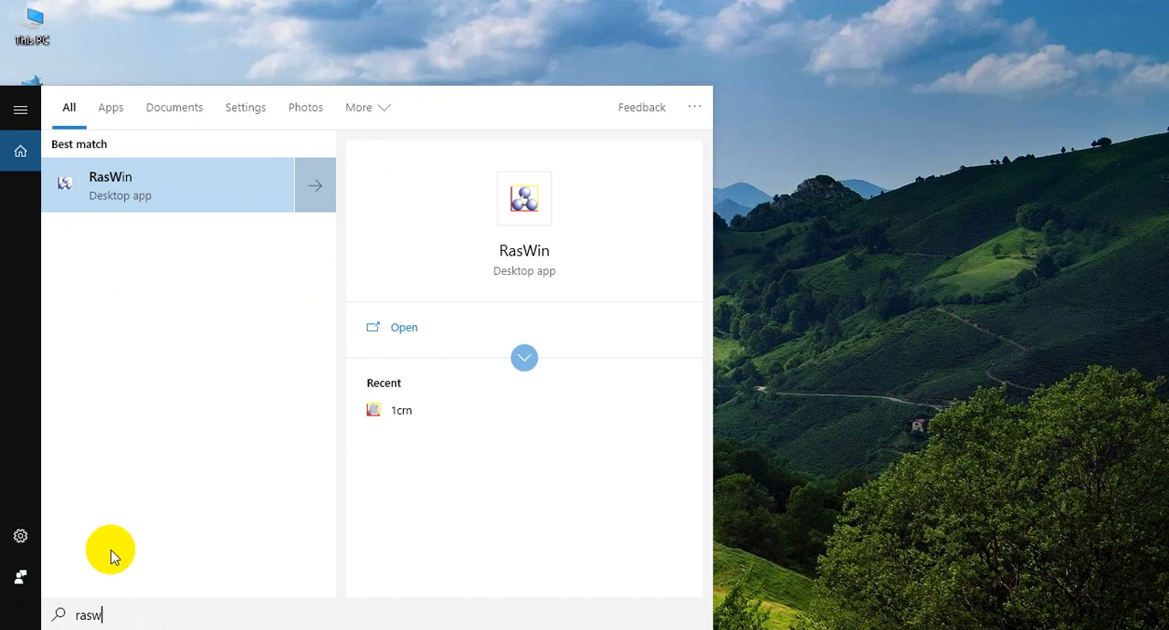
- Launch RasWin and open the 1crn molecular coordinate file from the RasWin Data folder
left_click(195, 178)
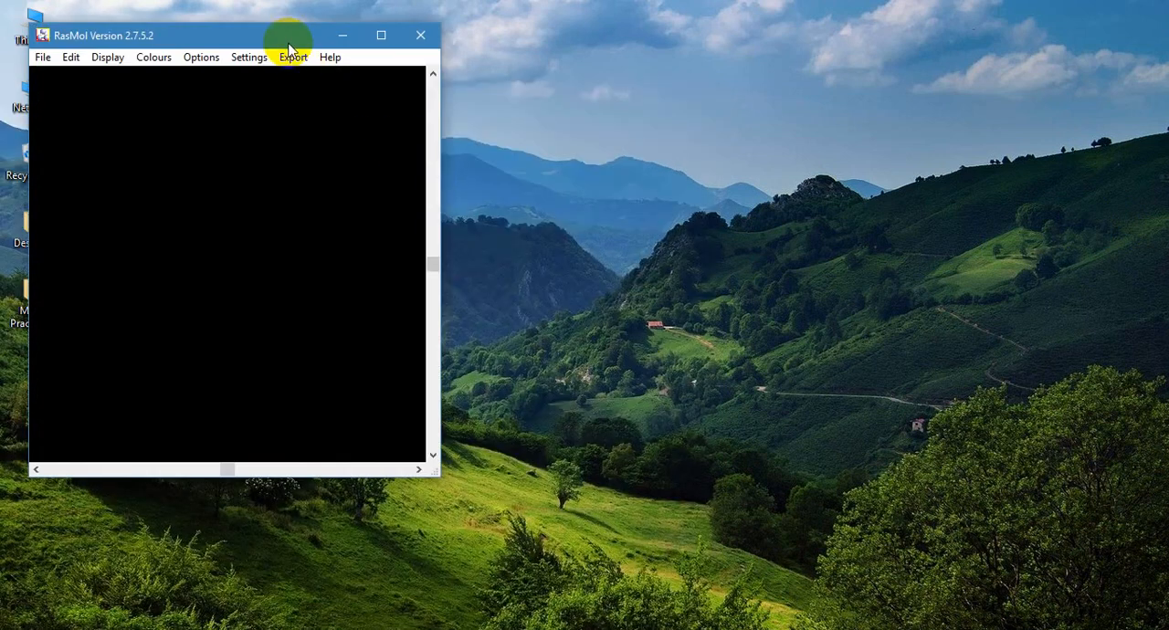
left_click_drag(287, 43, 934, 84)
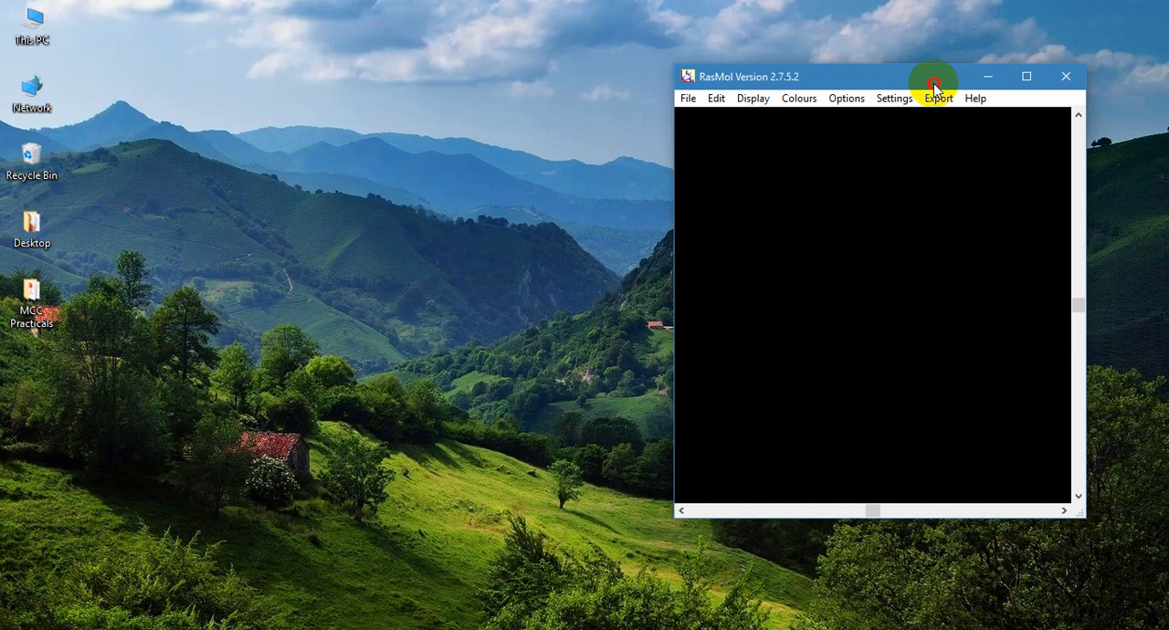
left_click(690, 98)
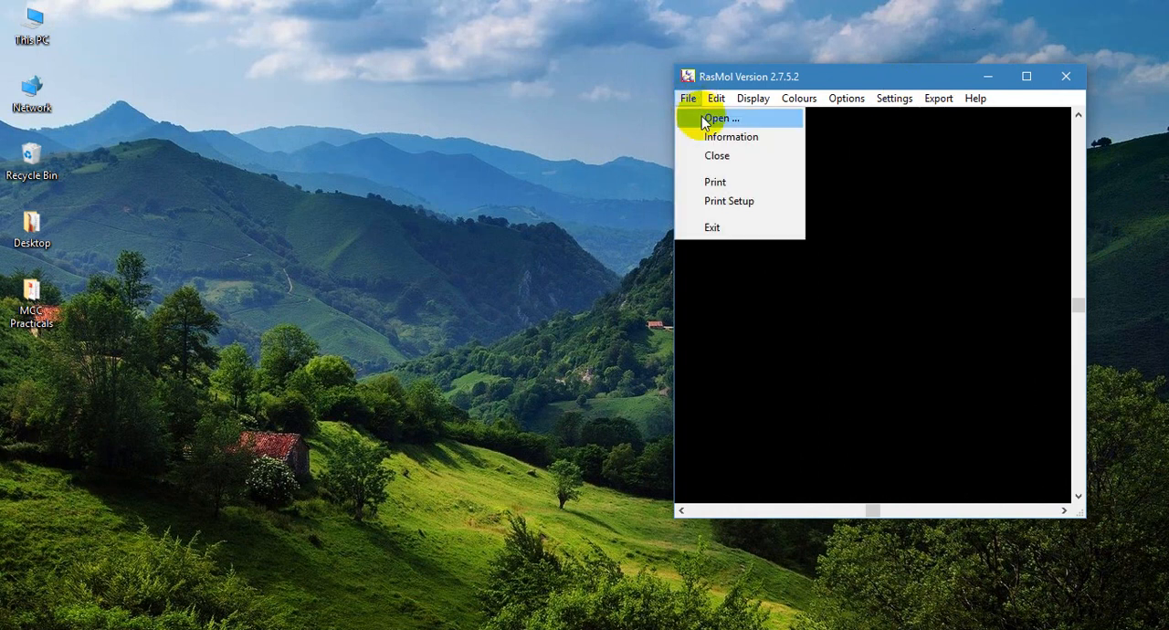
left_click(715, 119)
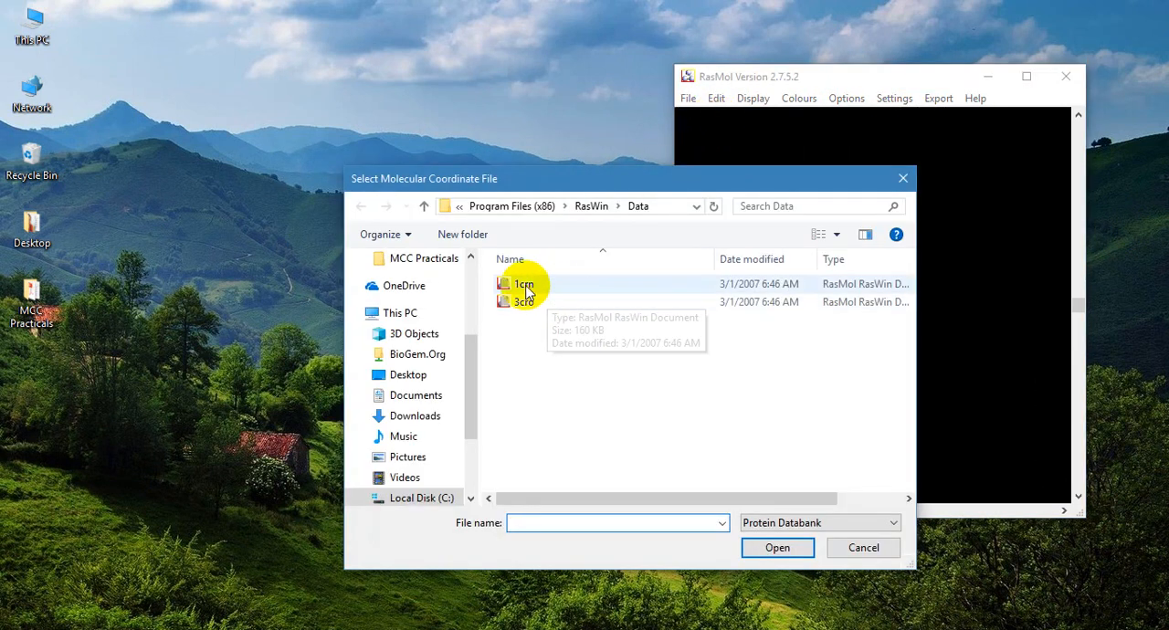
left_click(525, 286)
left_click(777, 547)
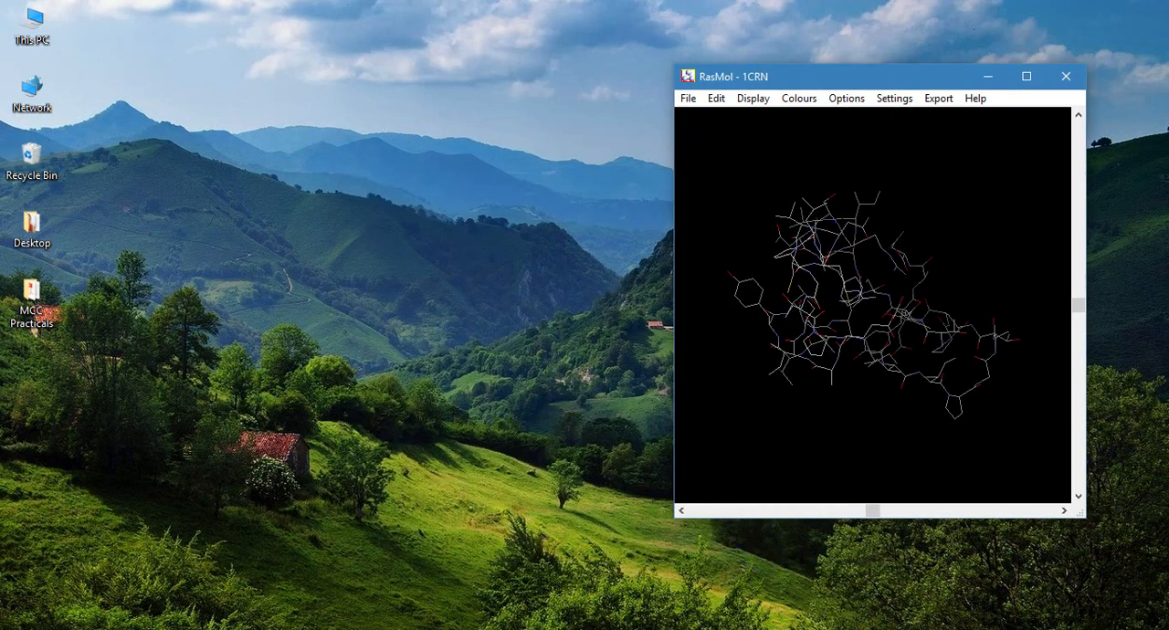
- Place the RasMol Command Line window beside the molecule window and display 1CRN as a backbone
left_click_drag(315, 38, 459, 123)
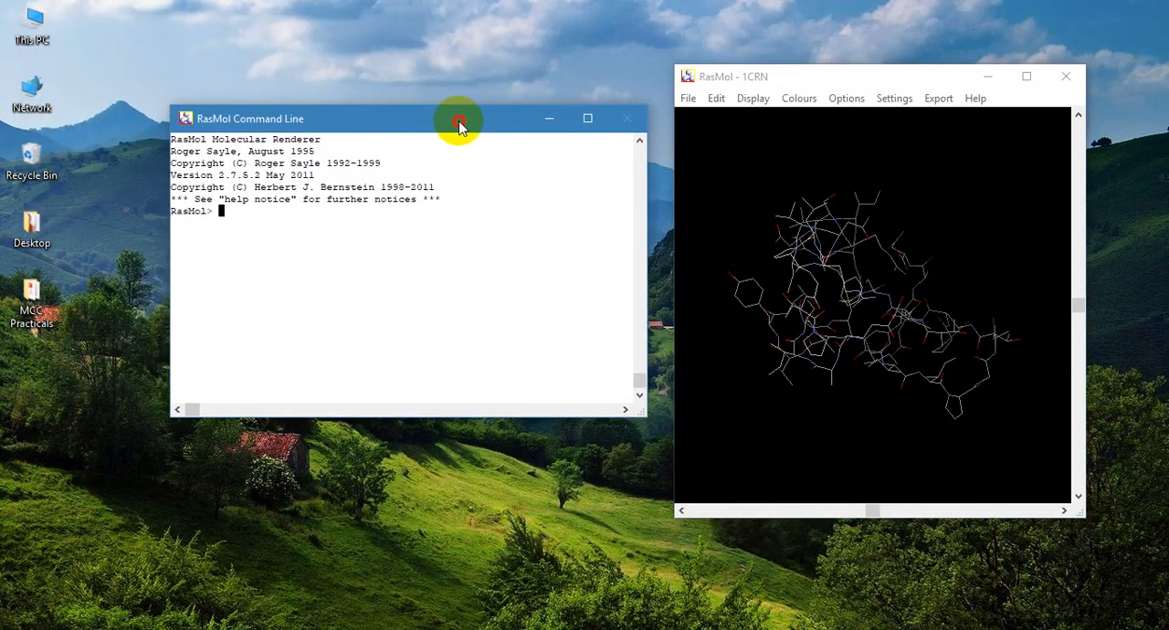
left_click(770, 102)
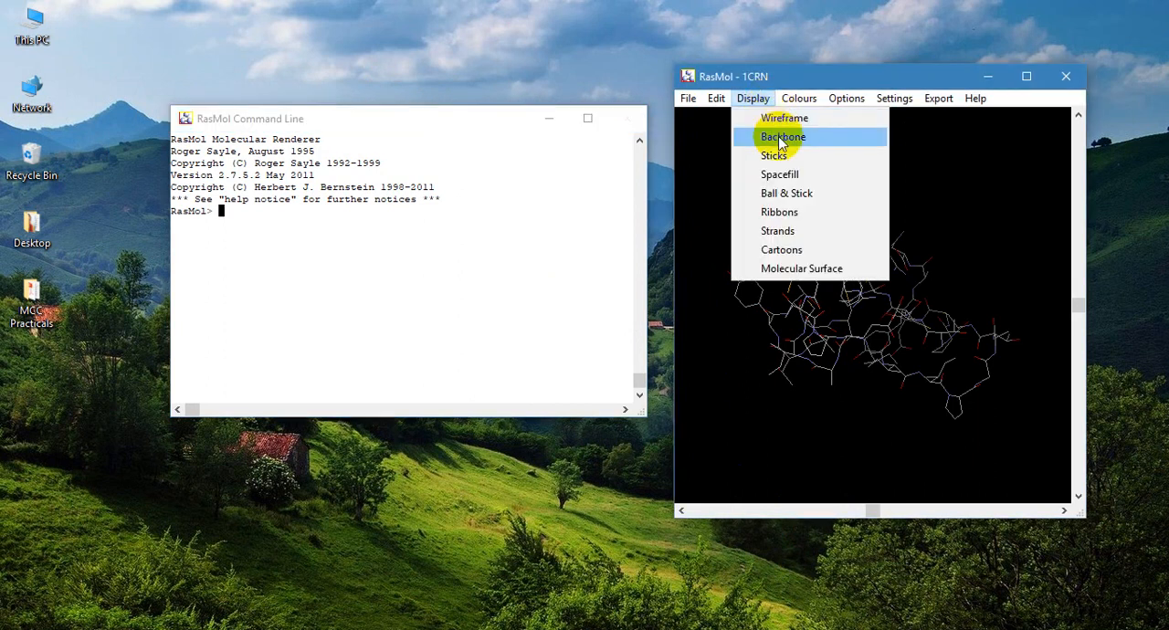
left_click(781, 137)
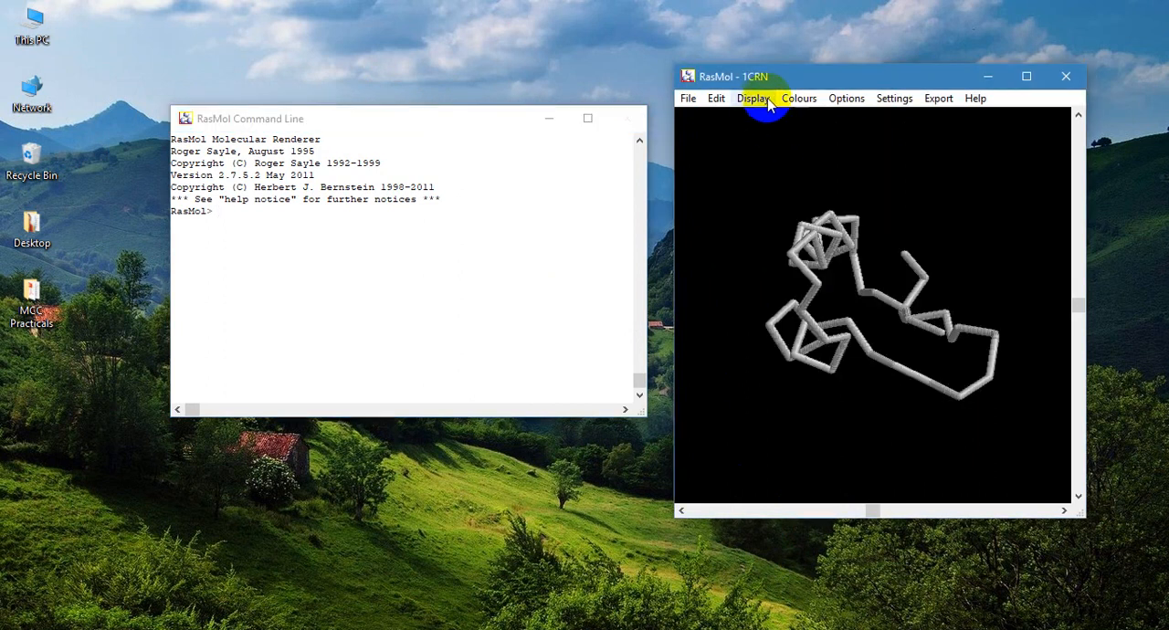
mouse_move(859, 256)
left_mouse_down()
mouse_move(855, 352)
mouse_move(828, 358)
mouse_move(787, 350)
mouse_move(759, 240)
left_mouse_up()
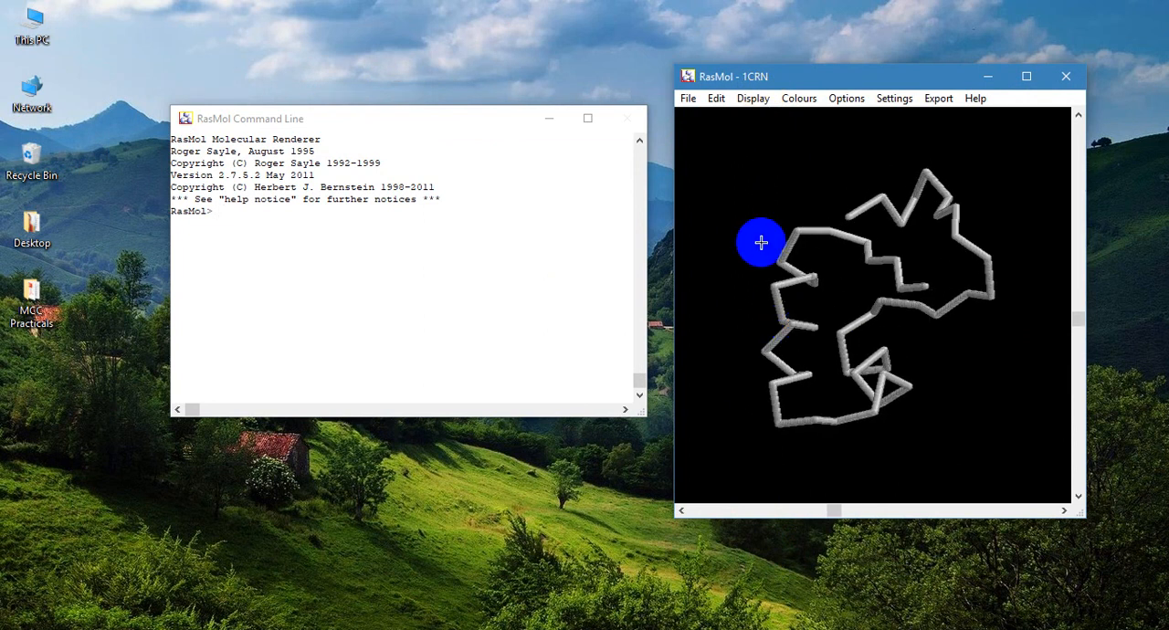
- Display the 1CRN molecule in the Sticks representation
left_click(752, 102)
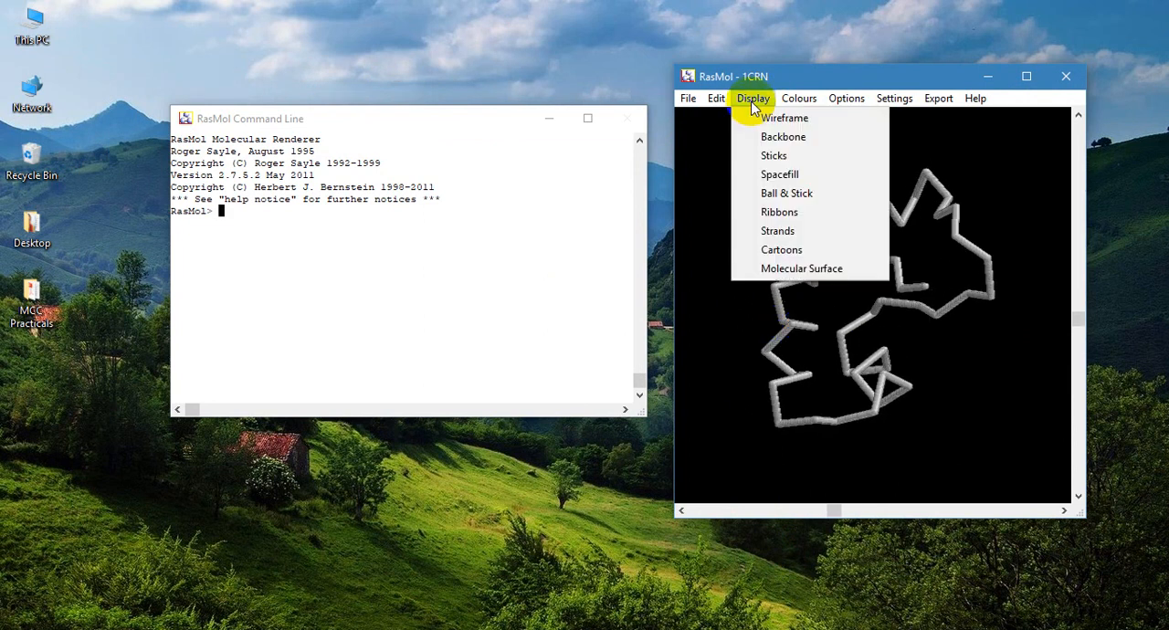
left_click(780, 157)
left_click_drag(813, 228, 875, 243)
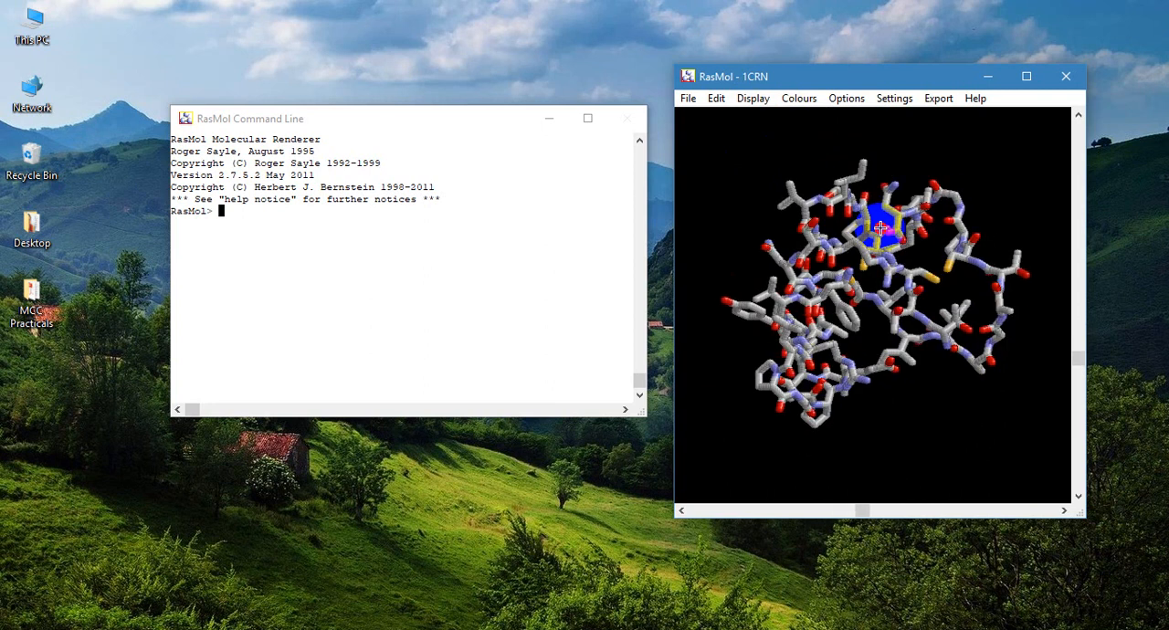
- Switch the 1CRN molecule to the Wireframe representation
left_click(751, 99)
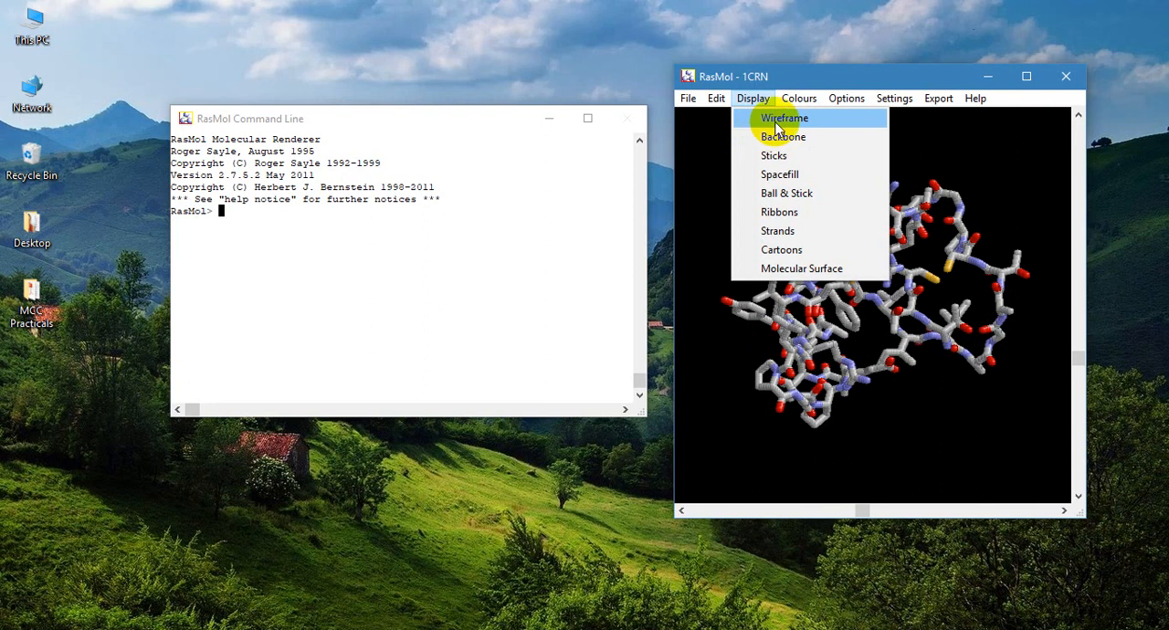
left_click(777, 119)
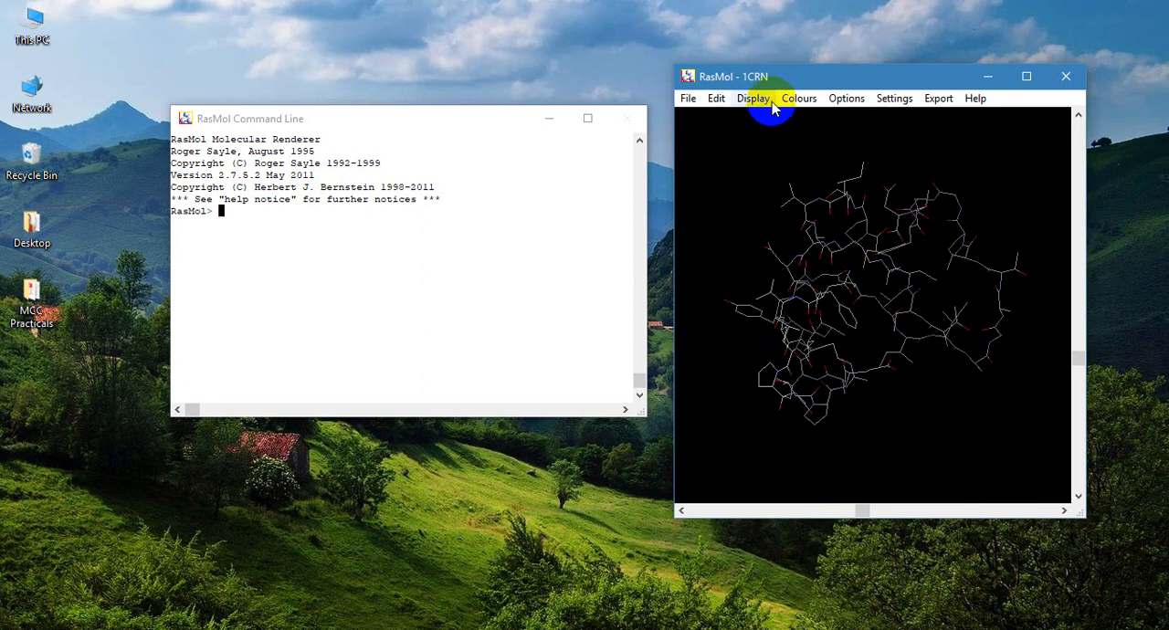
left_click_drag(762, 123, 779, 198)
- Show the 1CRN molecule as a Spacefill model
left_click(751, 107)
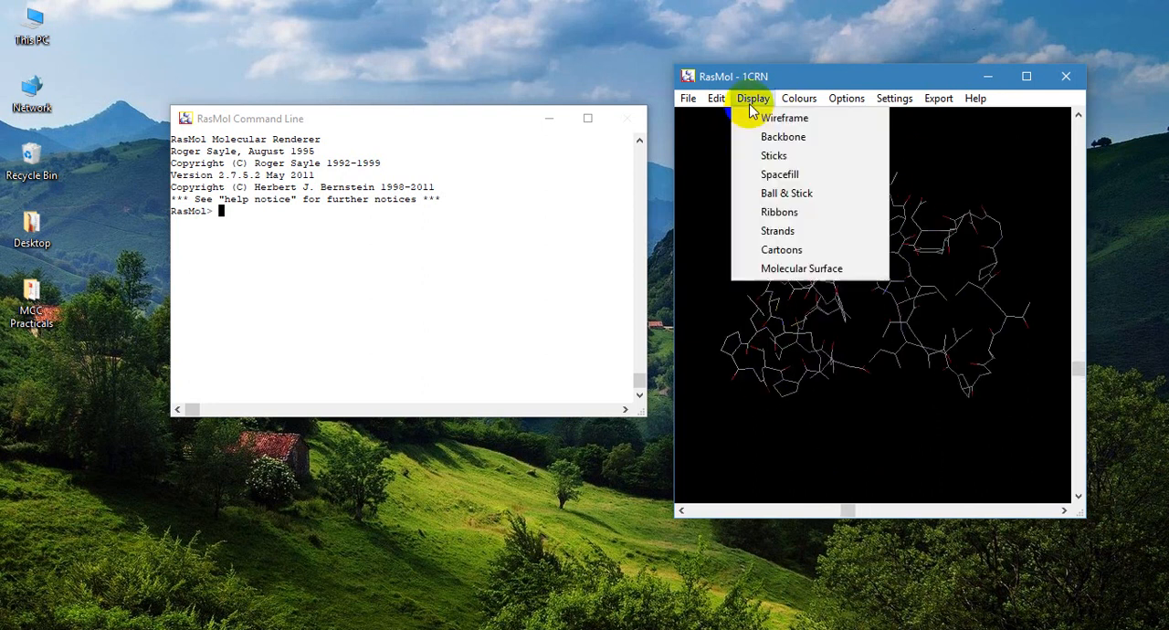
left_click(773, 181)
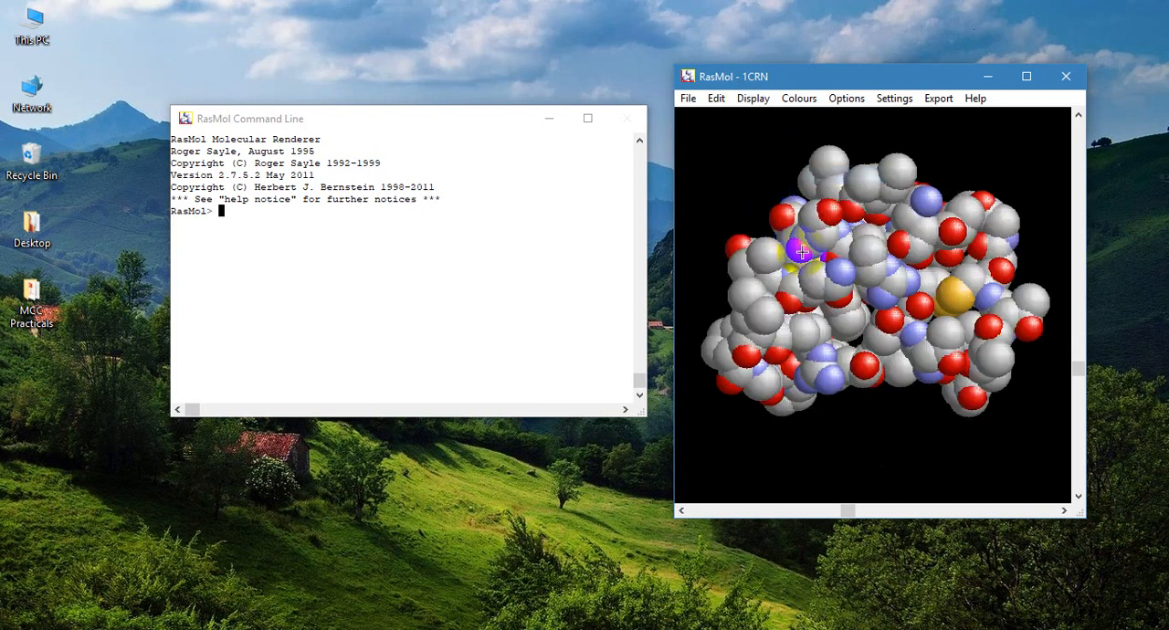
left_click_drag(801, 252, 887, 297)
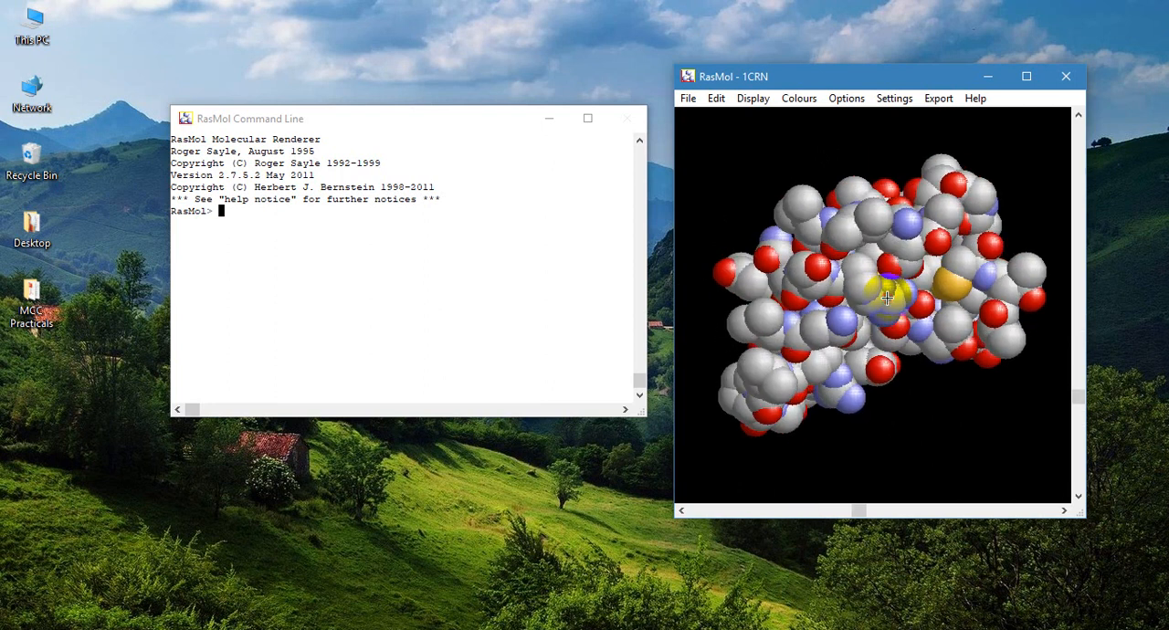
- Render the 1CRN molecule as a Ball & Stick model
left_click(752, 100)
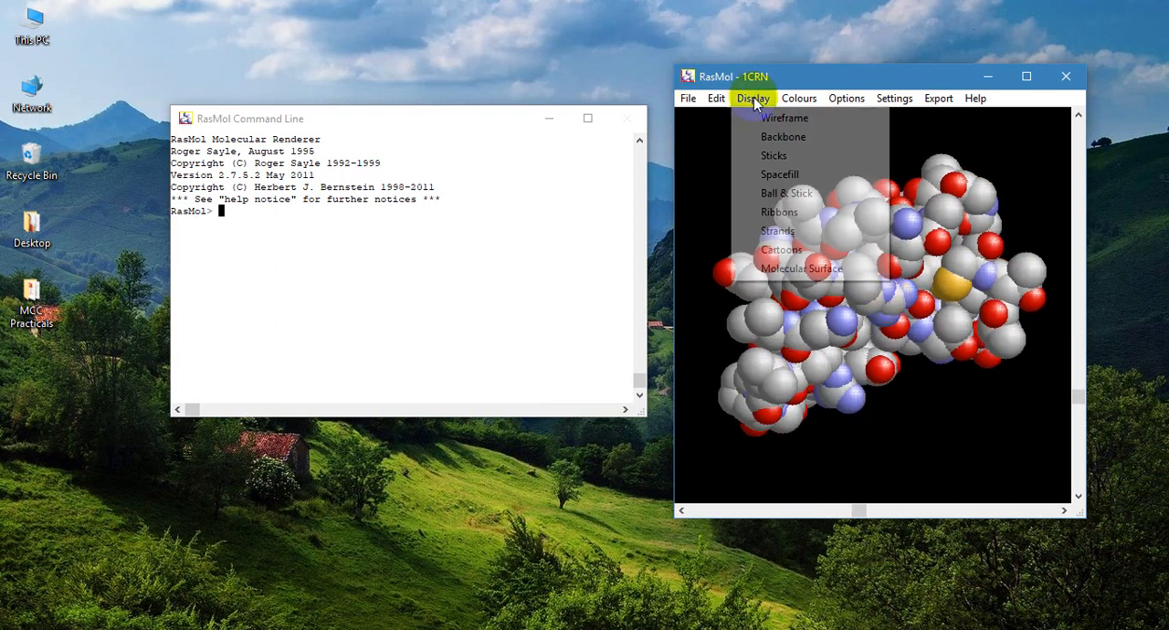
left_click(795, 194)
left_click_drag(879, 272, 882, 213)
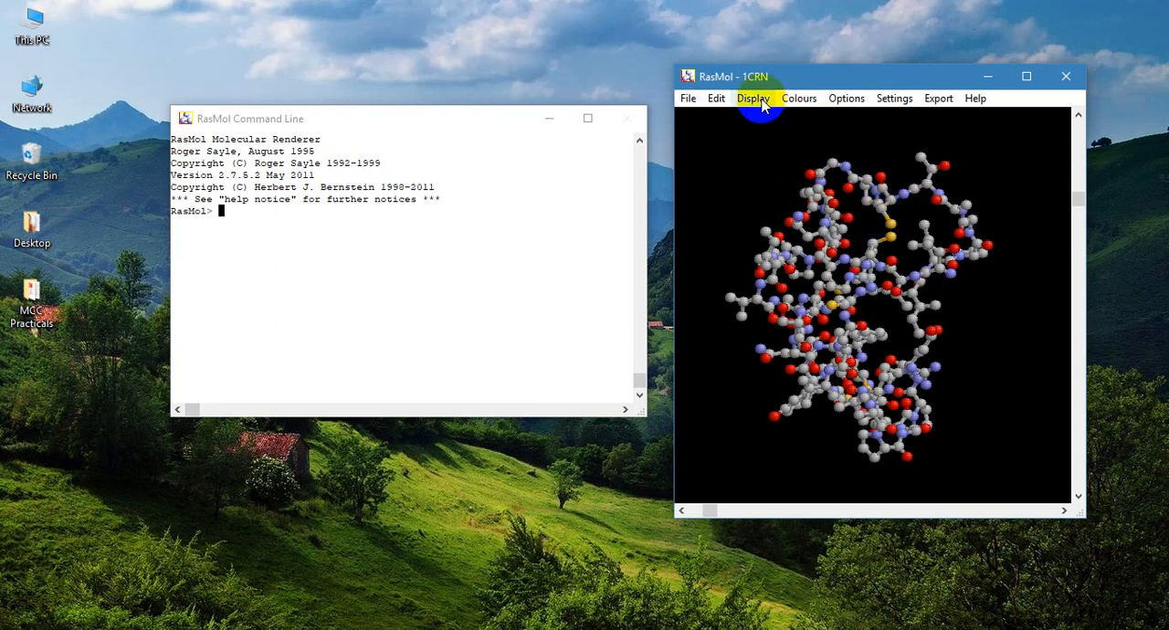
- Enlarge the molecule window and shift the command line window aside so that both fit next to each other
left_click_drag(824, 64, 811, 17)
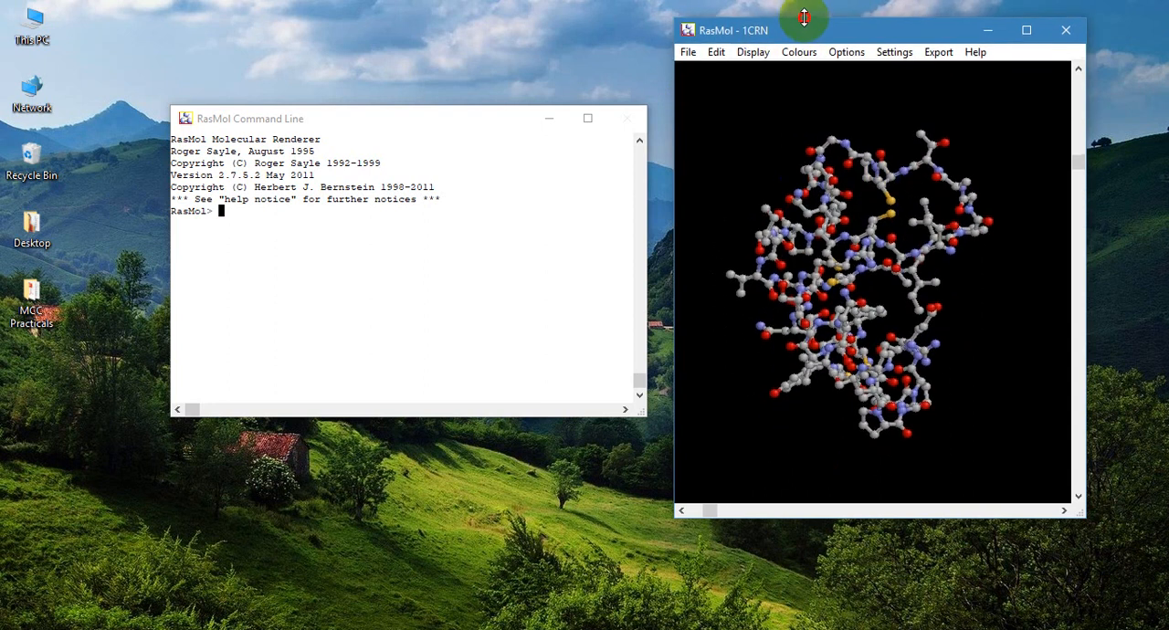
left_click_drag(487, 128, 445, 128)
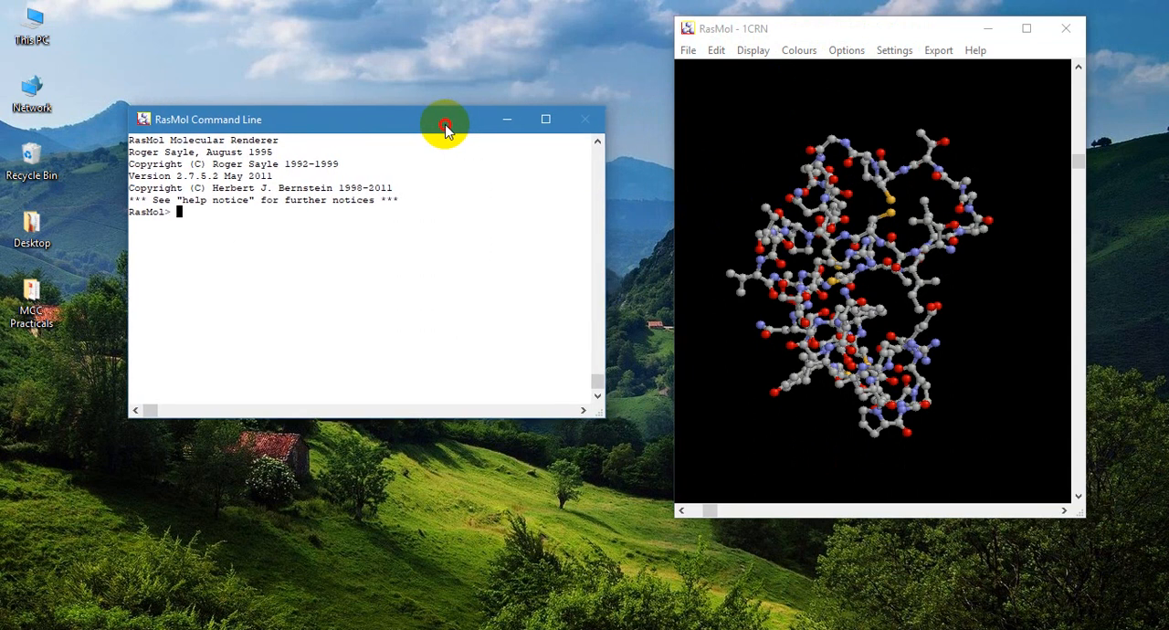
left_click_drag(676, 201, 582, 205)
left_click_drag(394, 116, 354, 124)
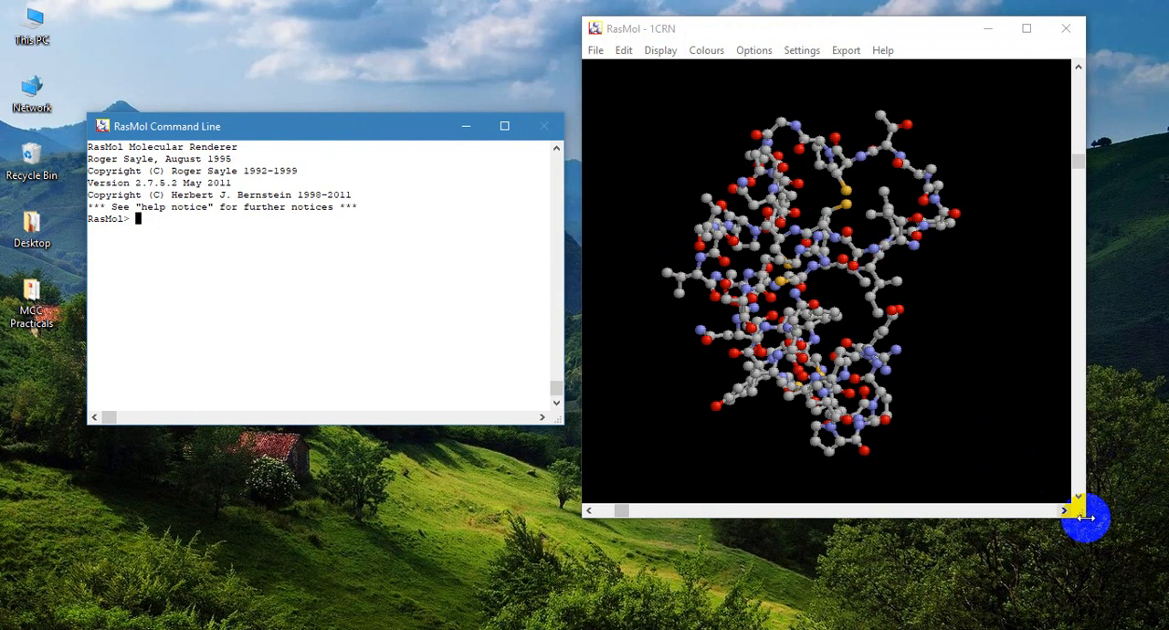
left_click_drag(1078, 512, 1151, 589)
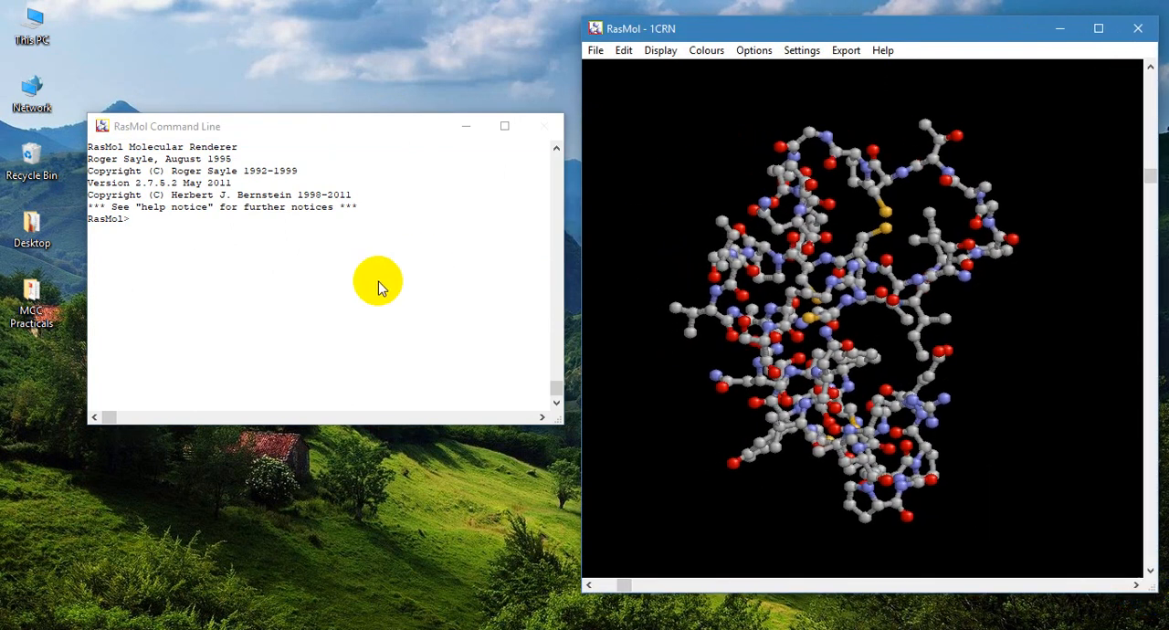
- Magnify the molecule by running the command zoom 120 in the RasMol Command Line
left_click(223, 248)
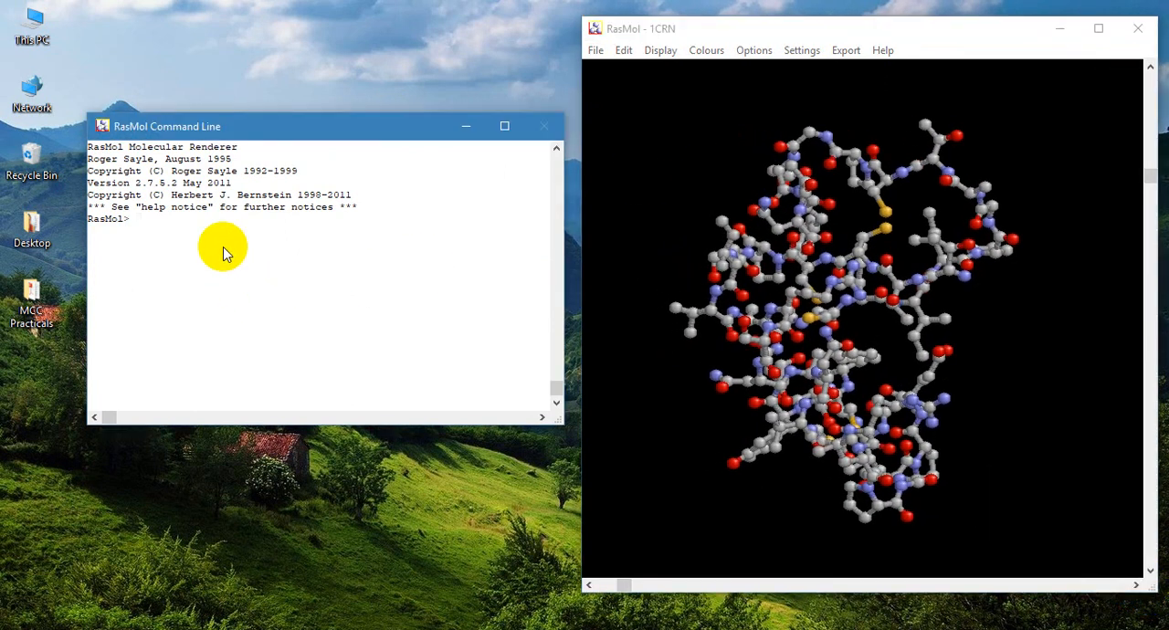
type("zoom 120")
key("Return")
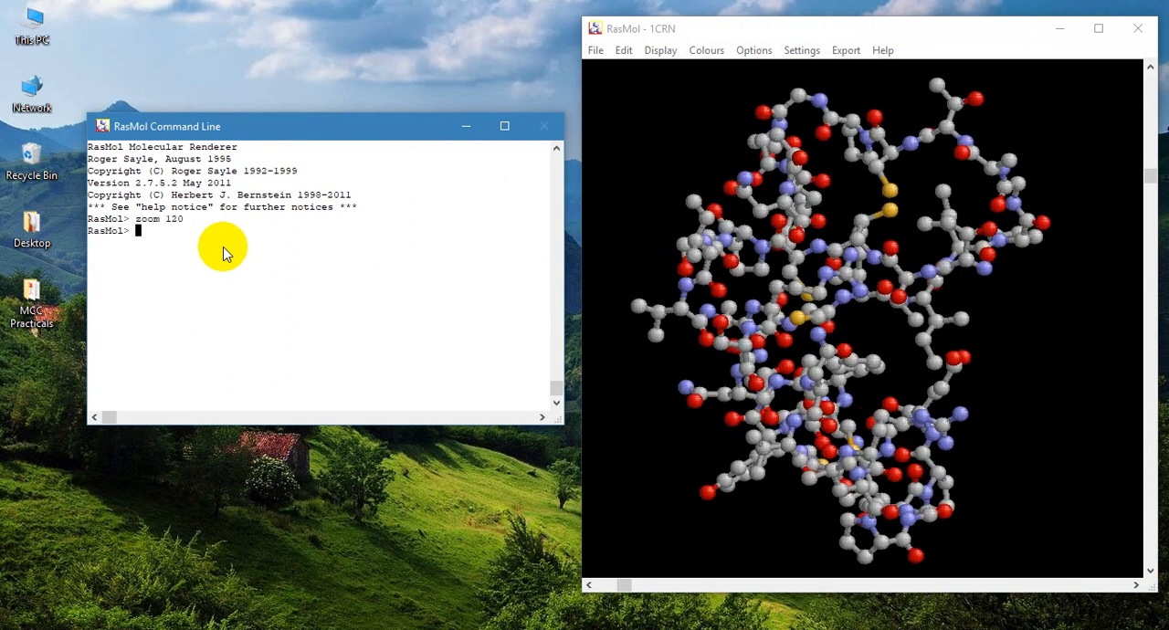
- Display the 1CRN protein in the Ribbons representation
left_click_drag(654, 182, 961, 326)
left_click(673, 57)
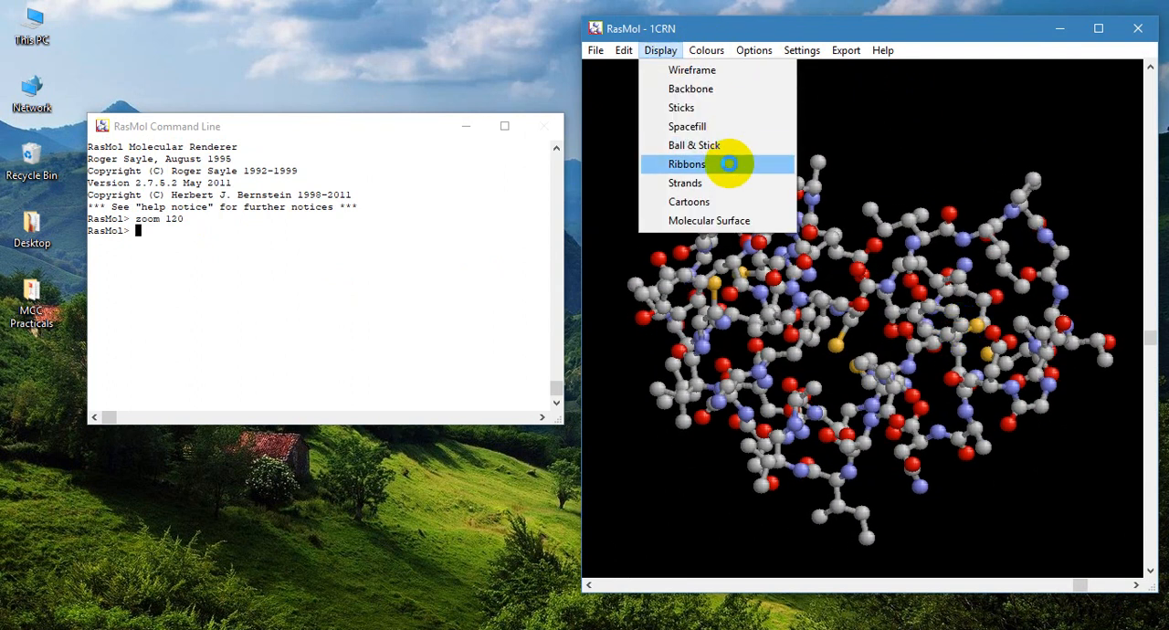
left_click(729, 163)
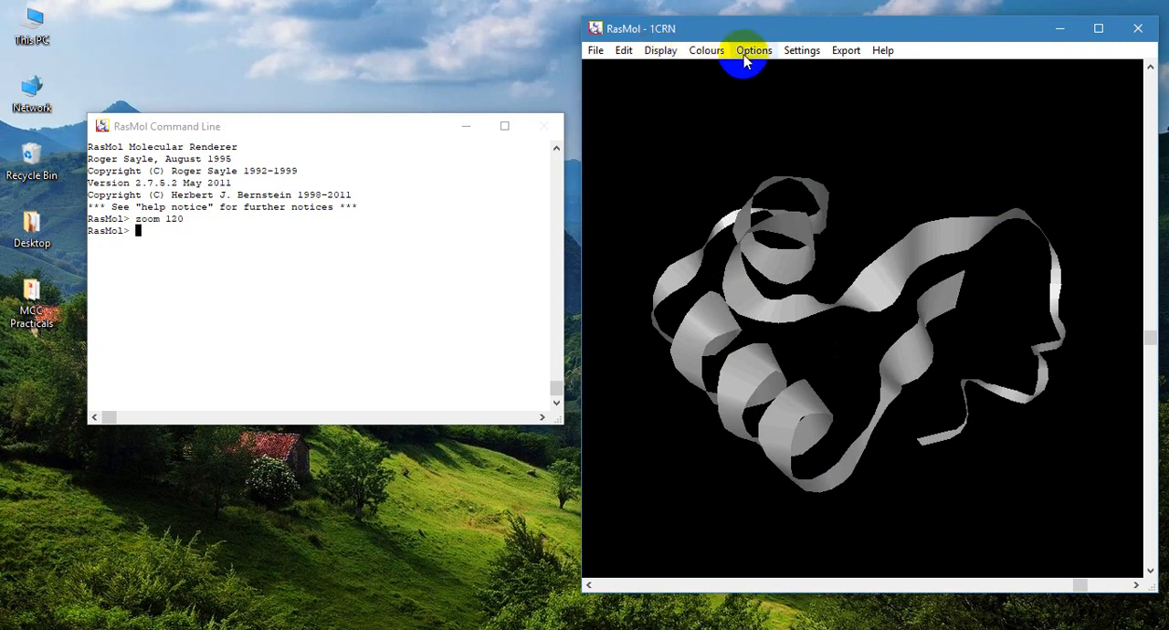
- Colour the ribbon model of 1CRN by Structure
left_click(708, 51)
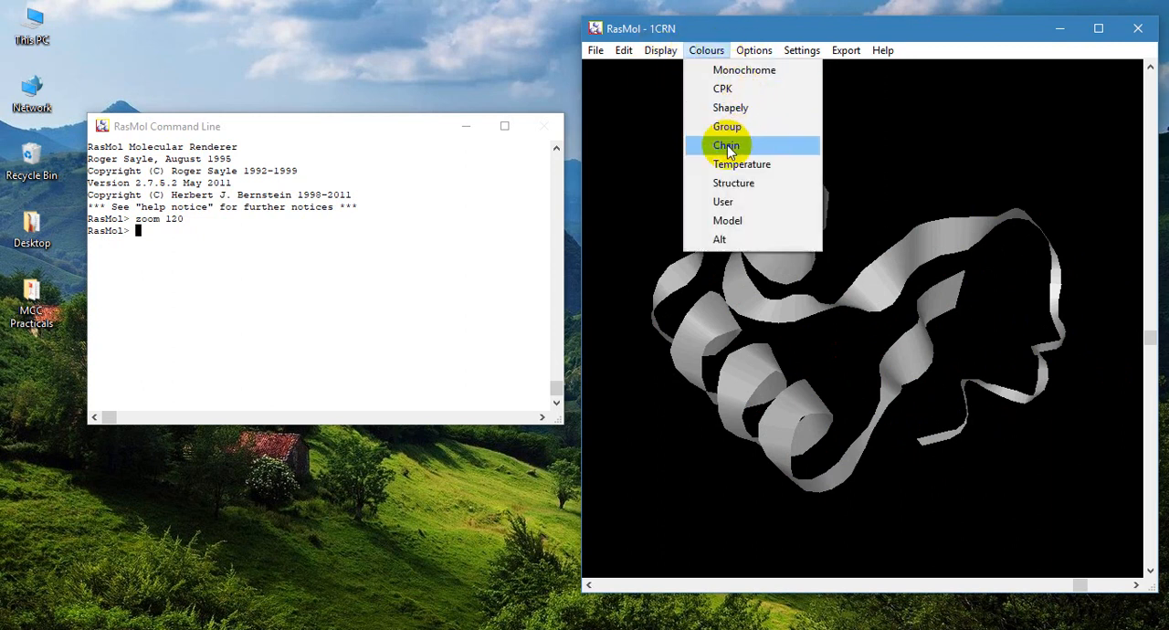
left_click(748, 183)
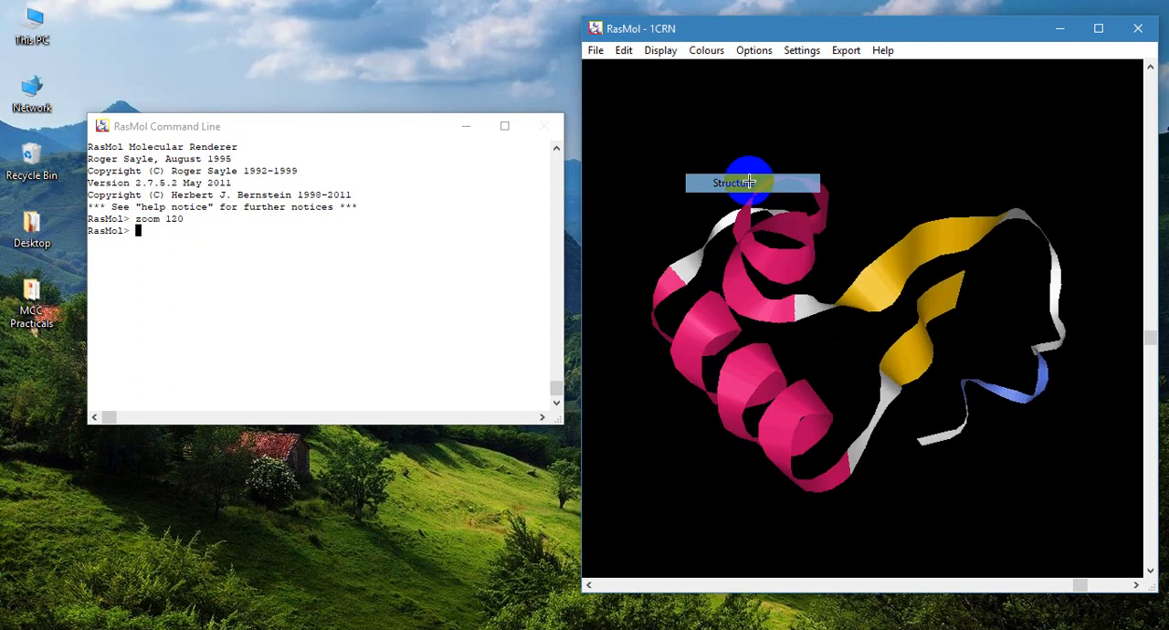
left_click_drag(759, 214, 778, 271)
- Change the structure-coloured protein to the Strands representation
left_click(664, 50)
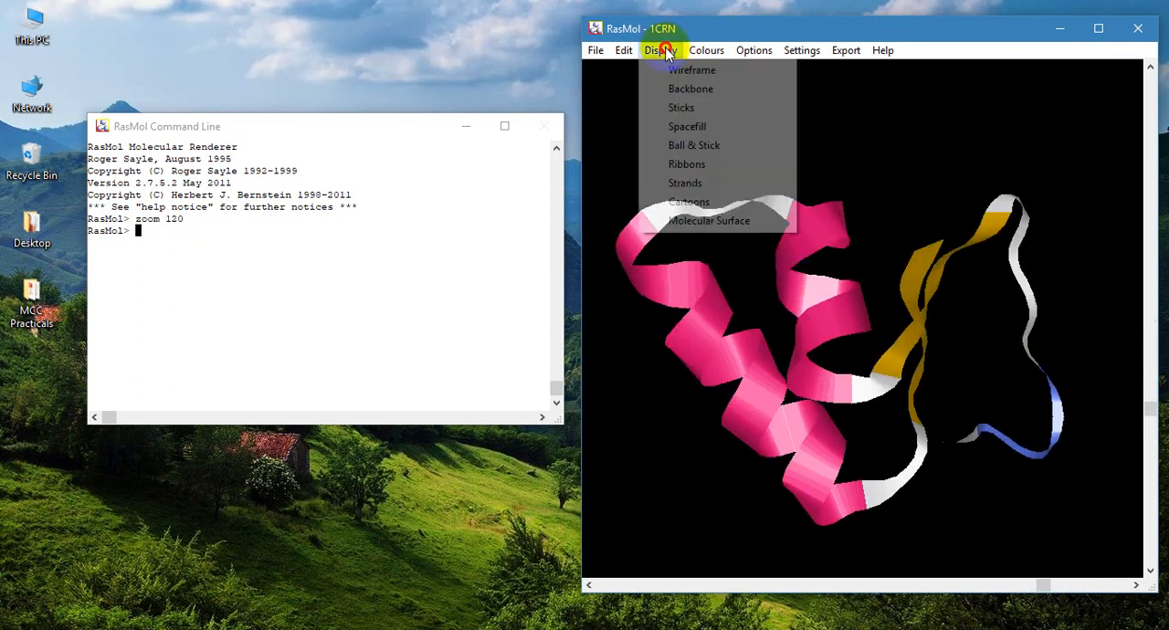
left_click(691, 183)
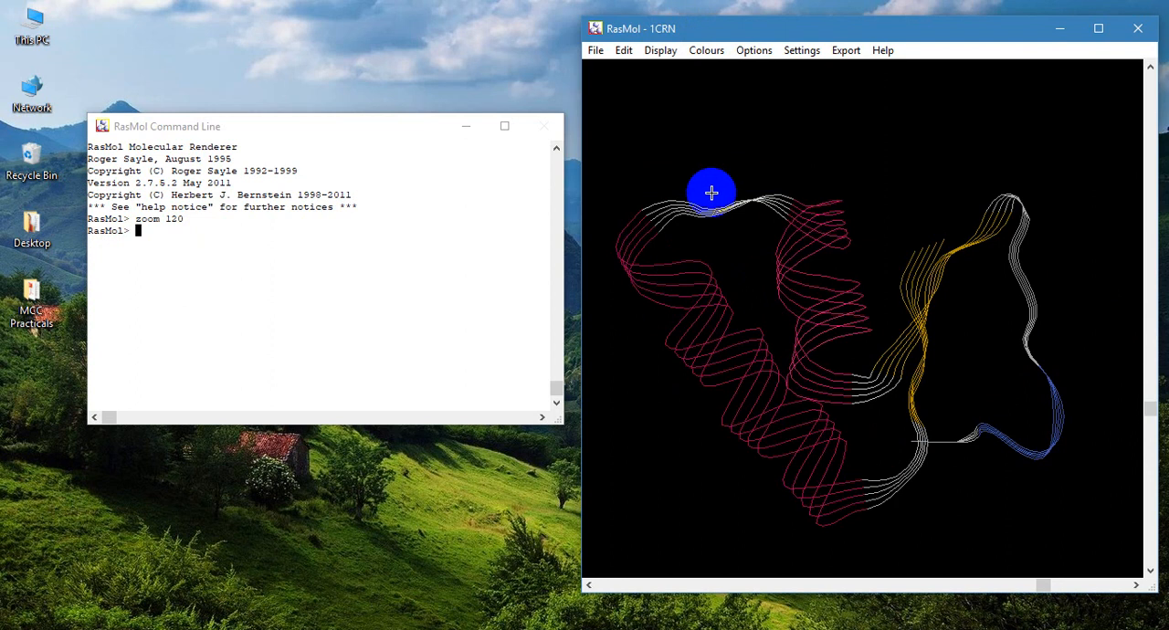
left_click_drag(711, 193, 750, 275)
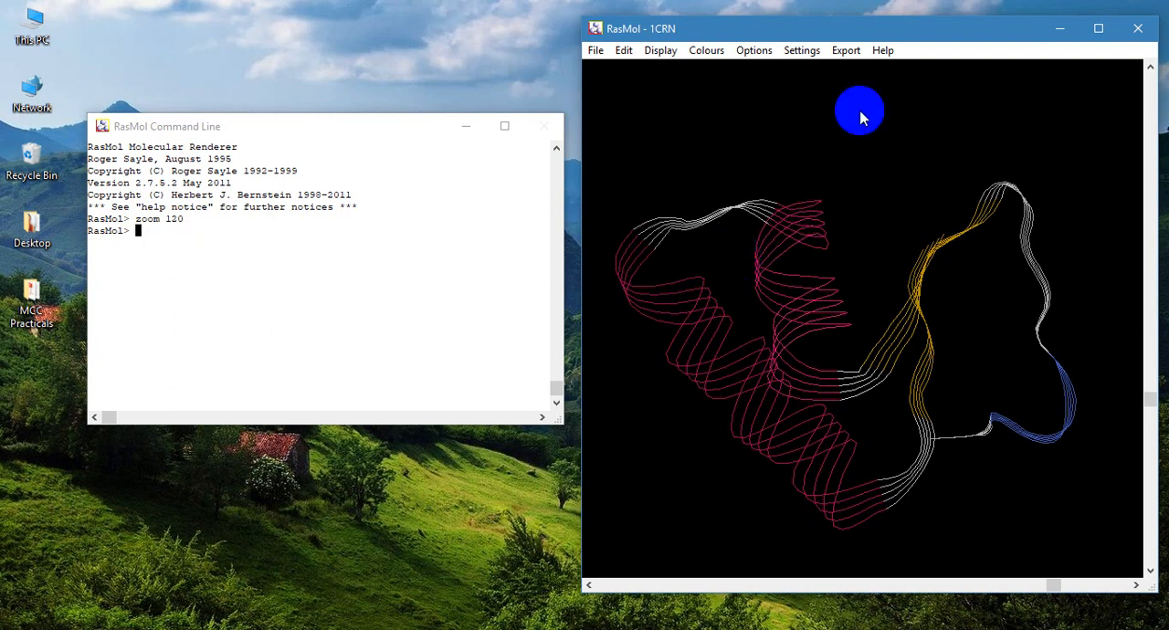
- Show the structure-coloured 1CRN protein in the Cartoons representation
left_click(666, 53)
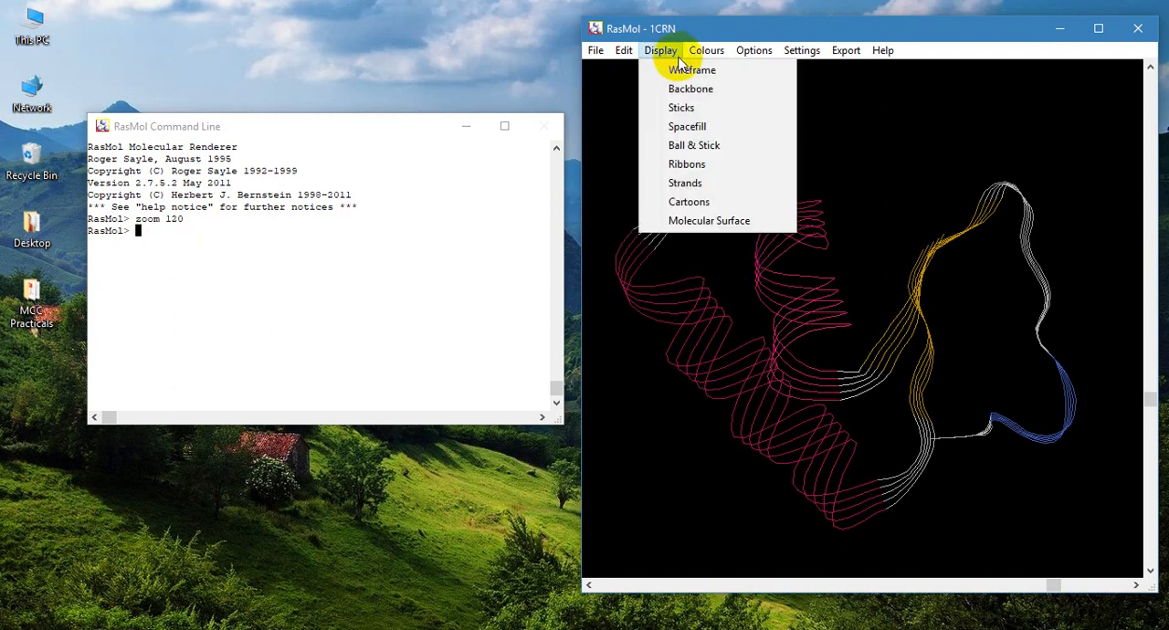
left_click(714, 202)
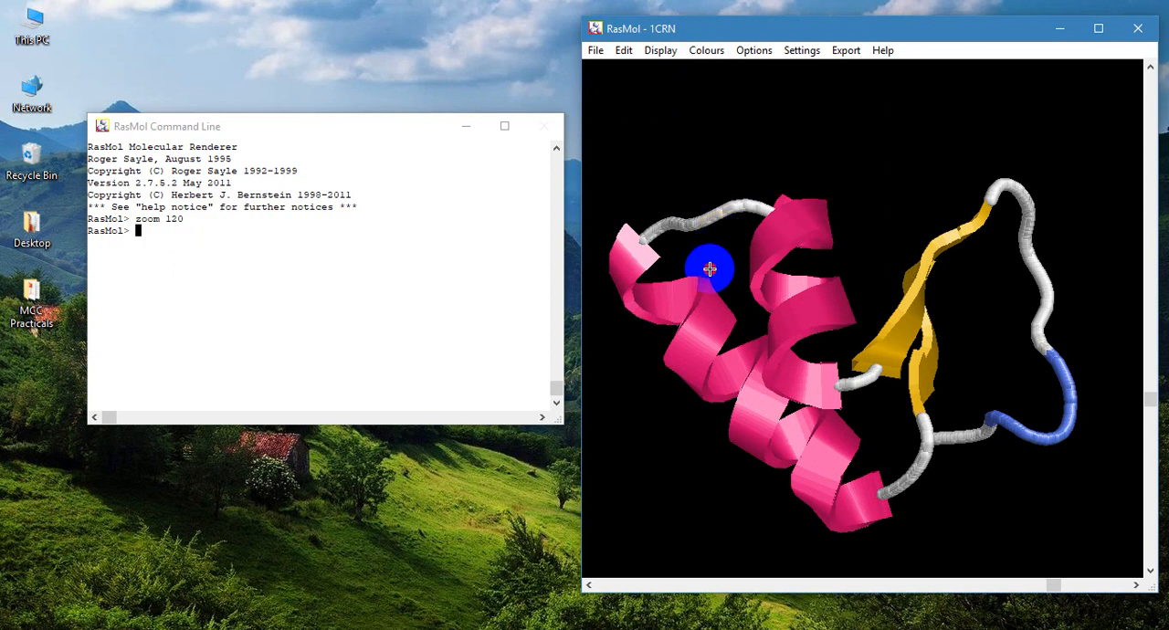
mouse_move(705, 264)
left_mouse_down()
mouse_move(776, 243)
mouse_move(781, 179)
mouse_move(722, 186)
mouse_move(694, 213)
mouse_move(699, 244)
left_mouse_up()
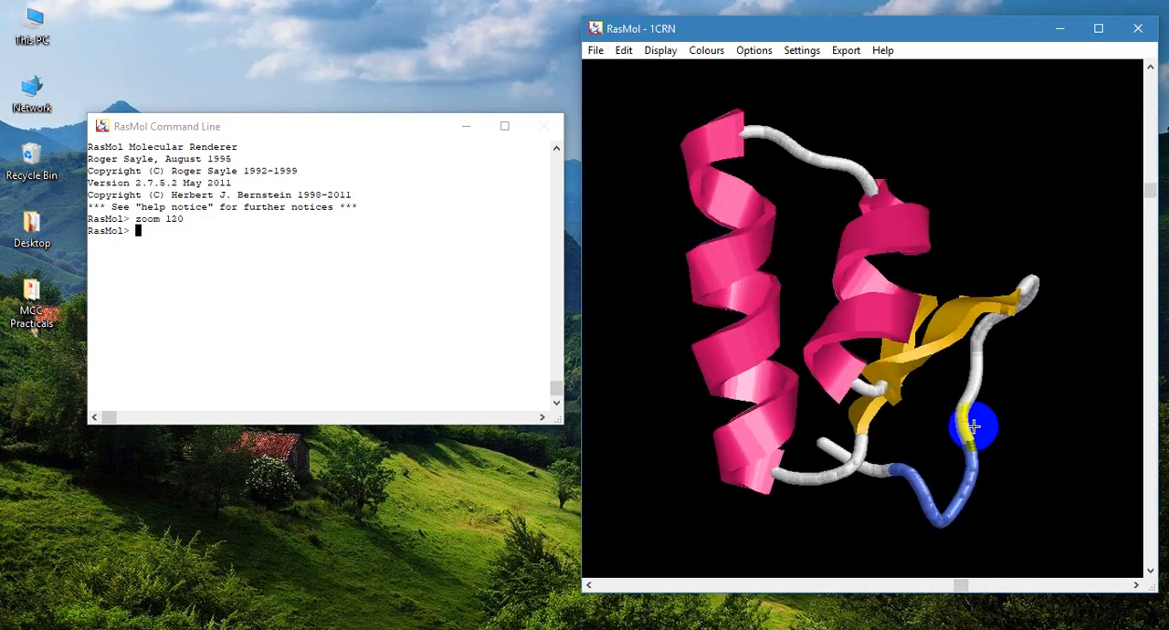
- Display the structure-coloured 1CRN protein as a Molecular Surface
left_click(661, 53)
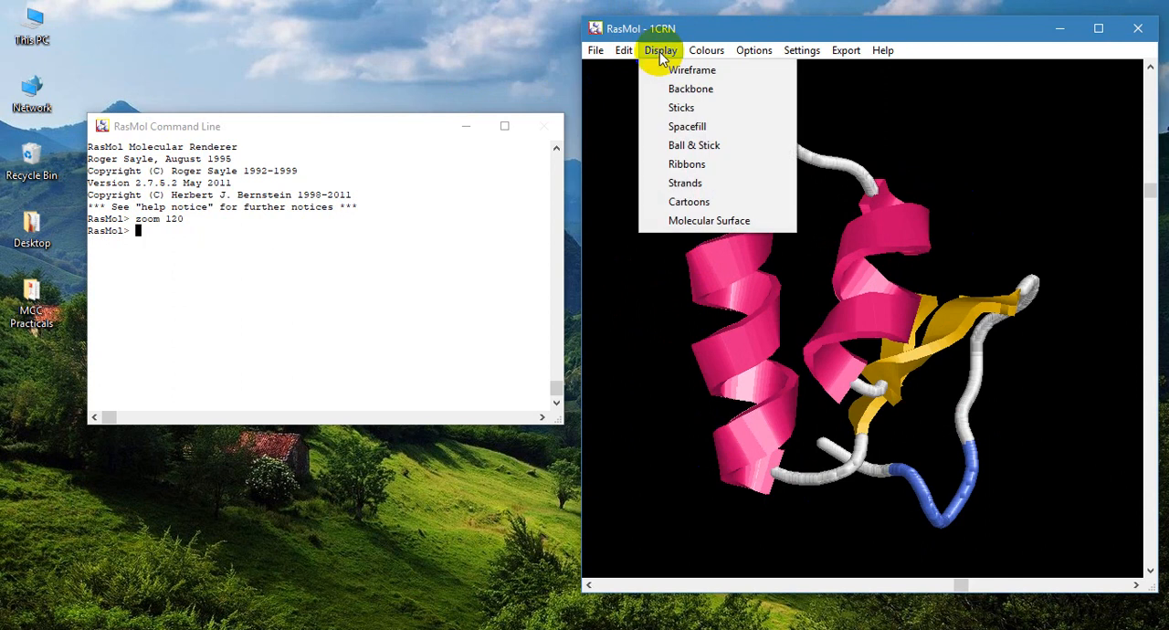
left_click(728, 221)
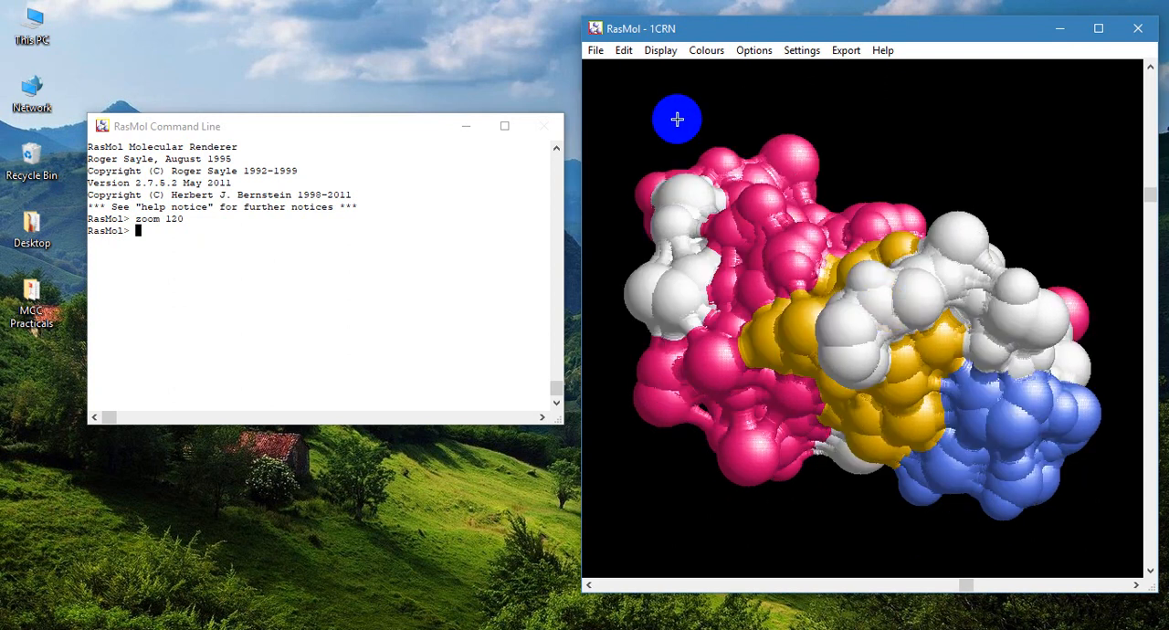
- Show the protein in the Ball & Stick representation and colour it with the CPK scheme
left_click(661, 50)
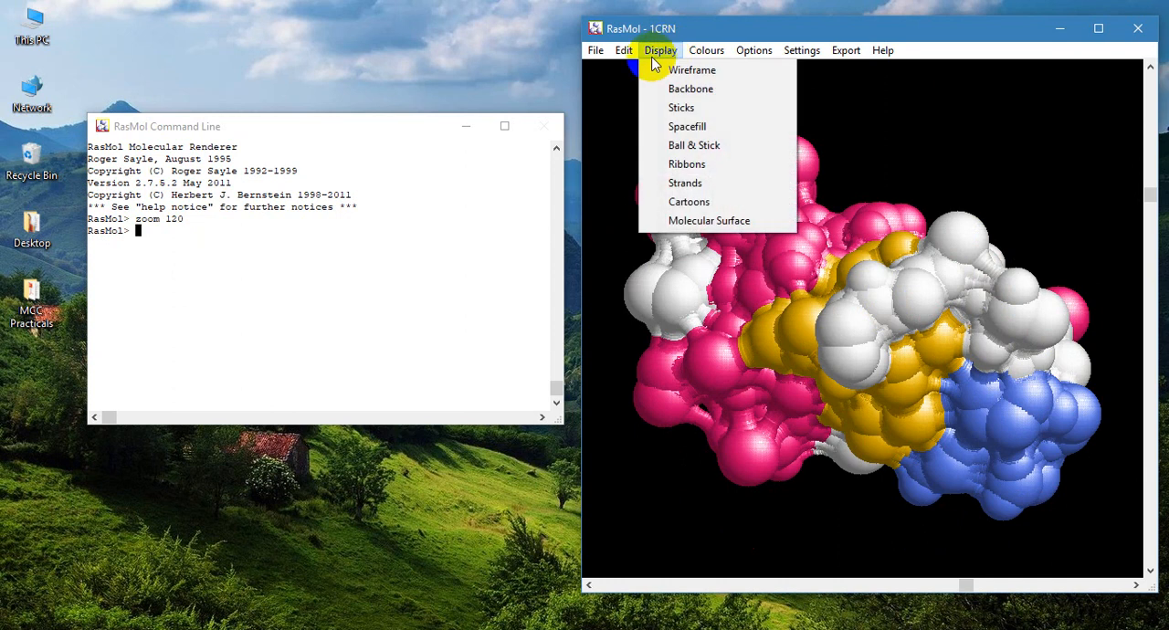
left_click(702, 147)
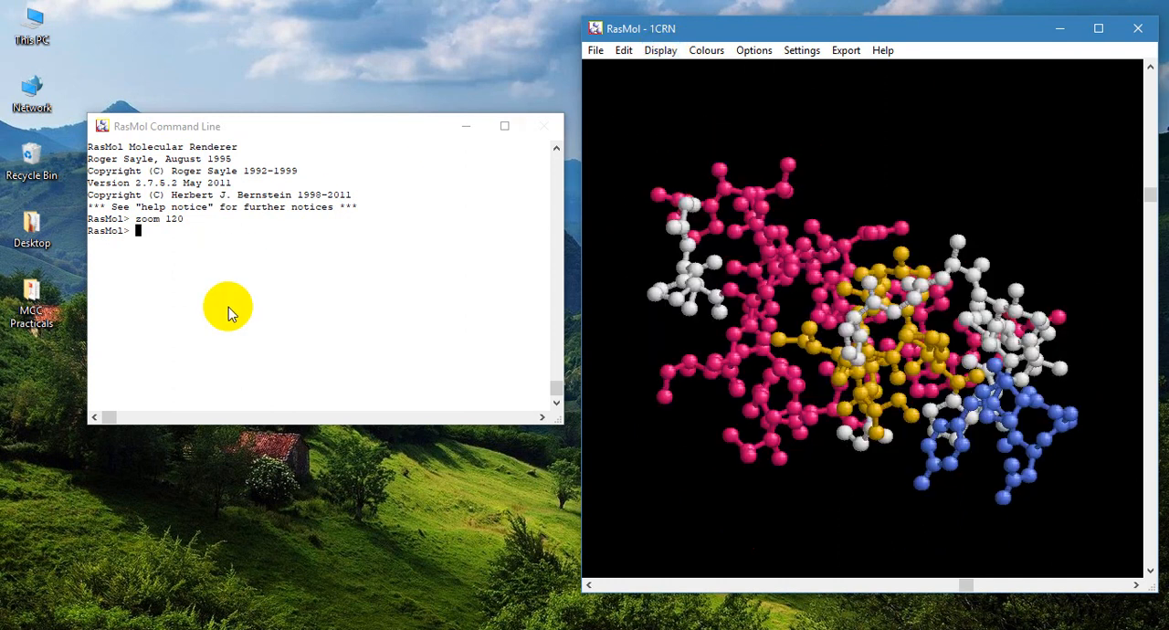
left_click(770, 56)
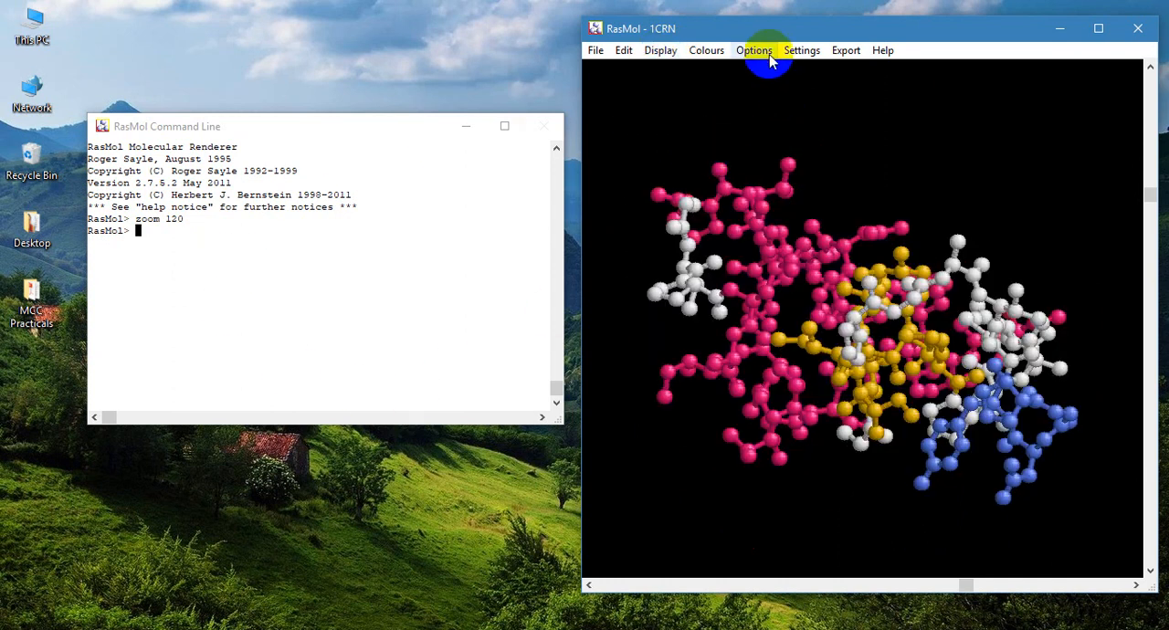
left_click(717, 52)
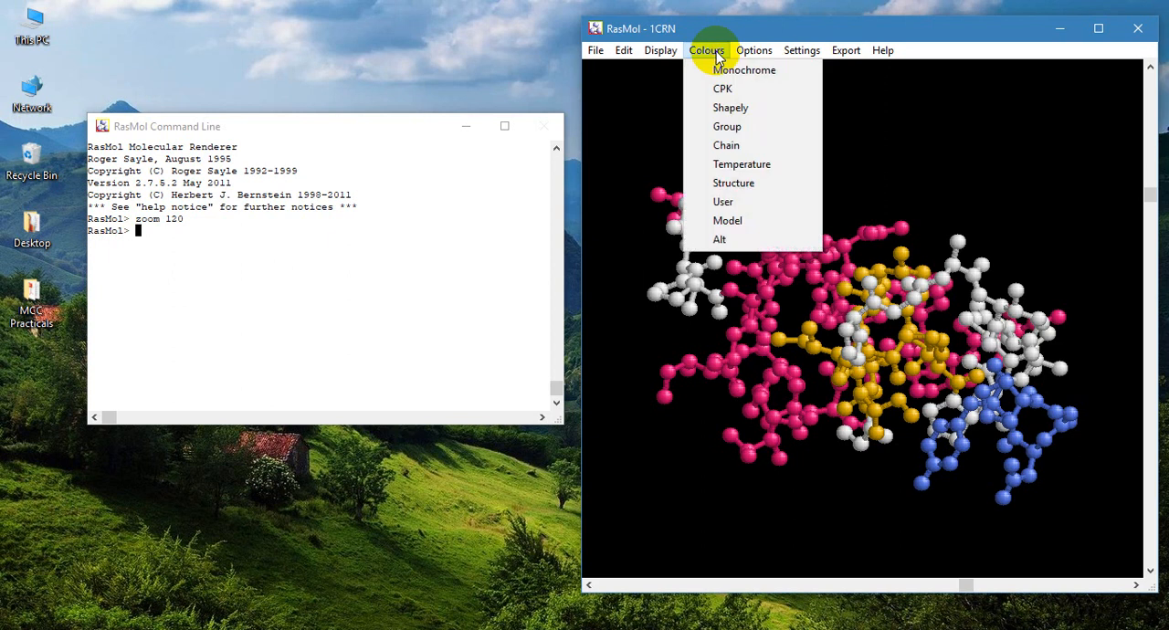
left_click(719, 87)
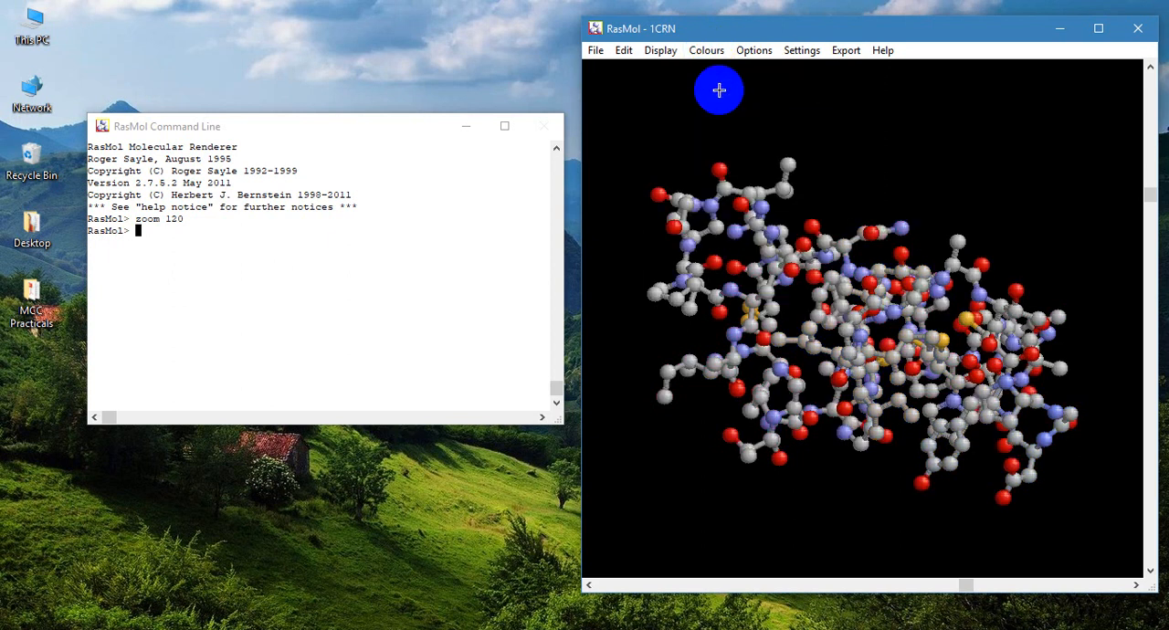
- Run the commands "dots on" and "colour charge" to add a dot surface and colour the protein by charge
left_click(189, 255)
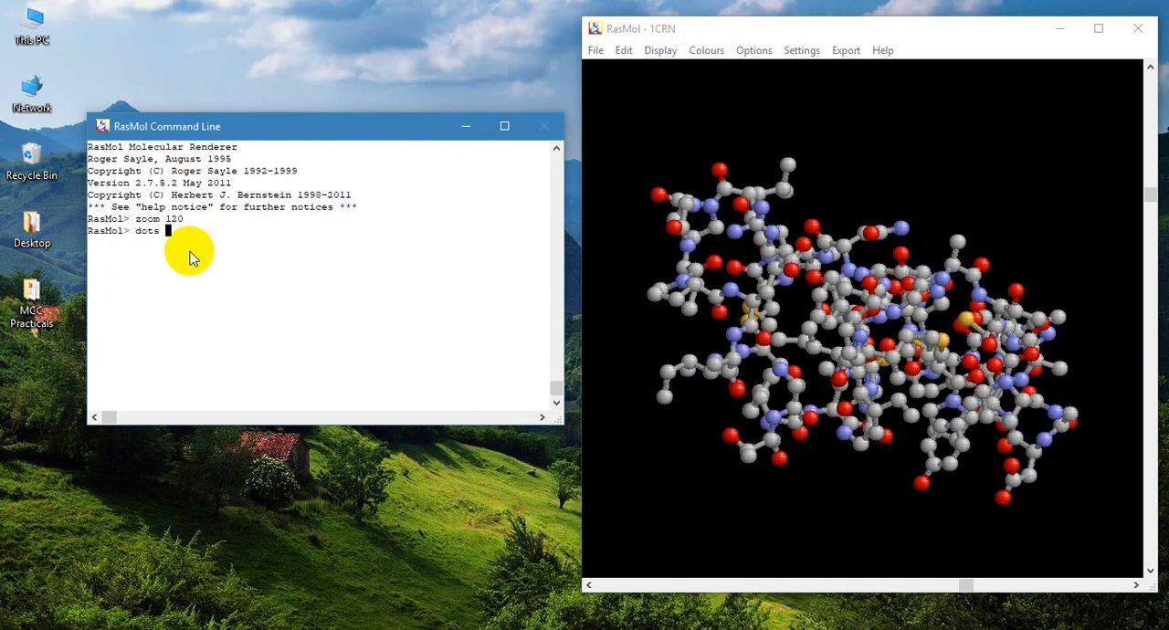
type("dots on")
key("Return")
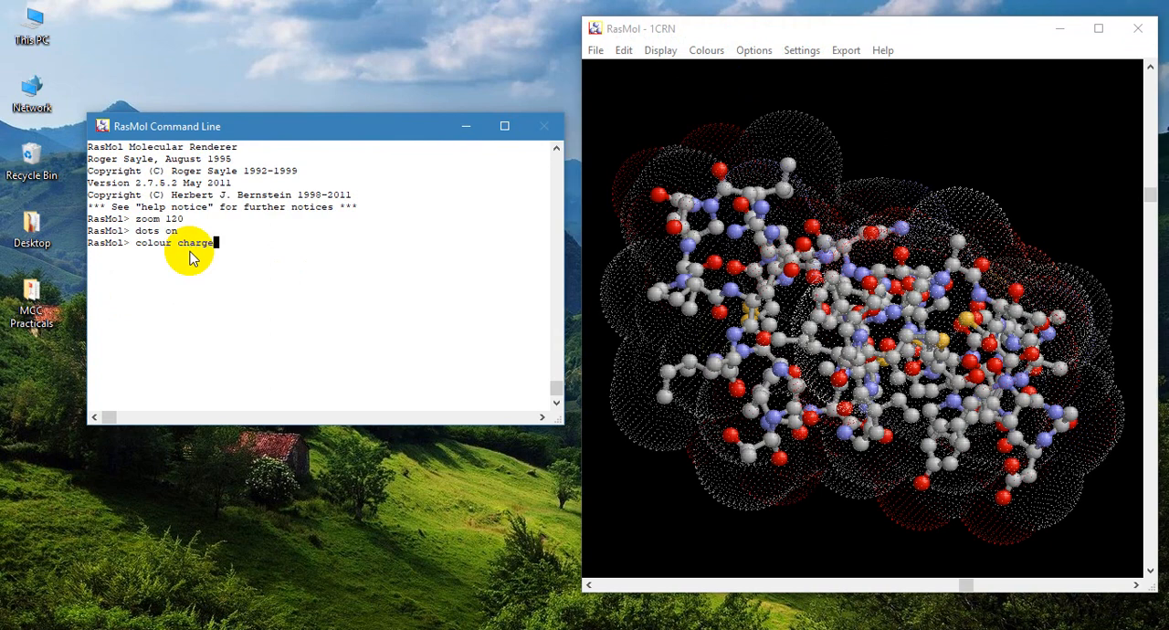
key("Return")
left_click_drag(595, 271, 876, 396)
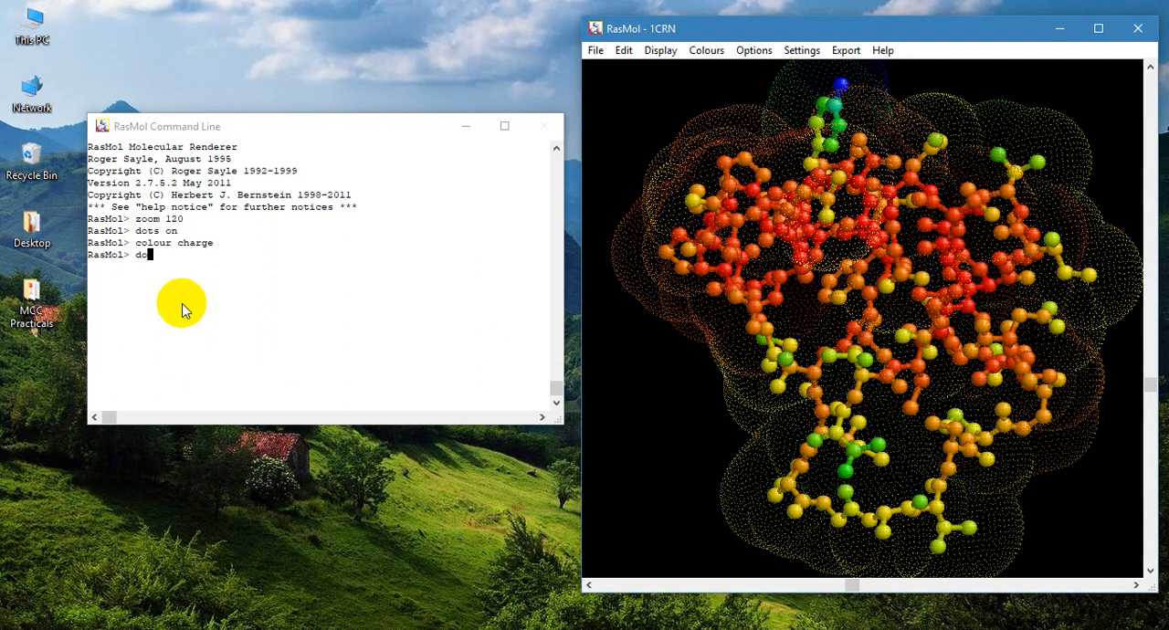
- Remove the dot surface with the command "dots off" and recolour the ball-and-stick model with CPK
type("ts off")
key("Return")
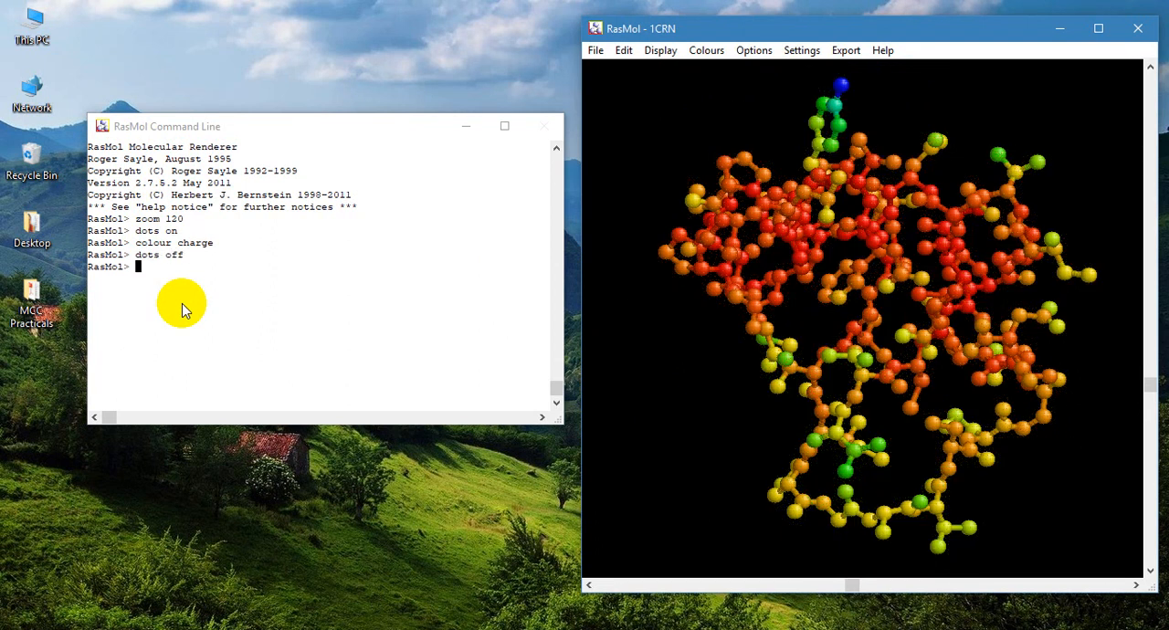
left_click(631, 296)
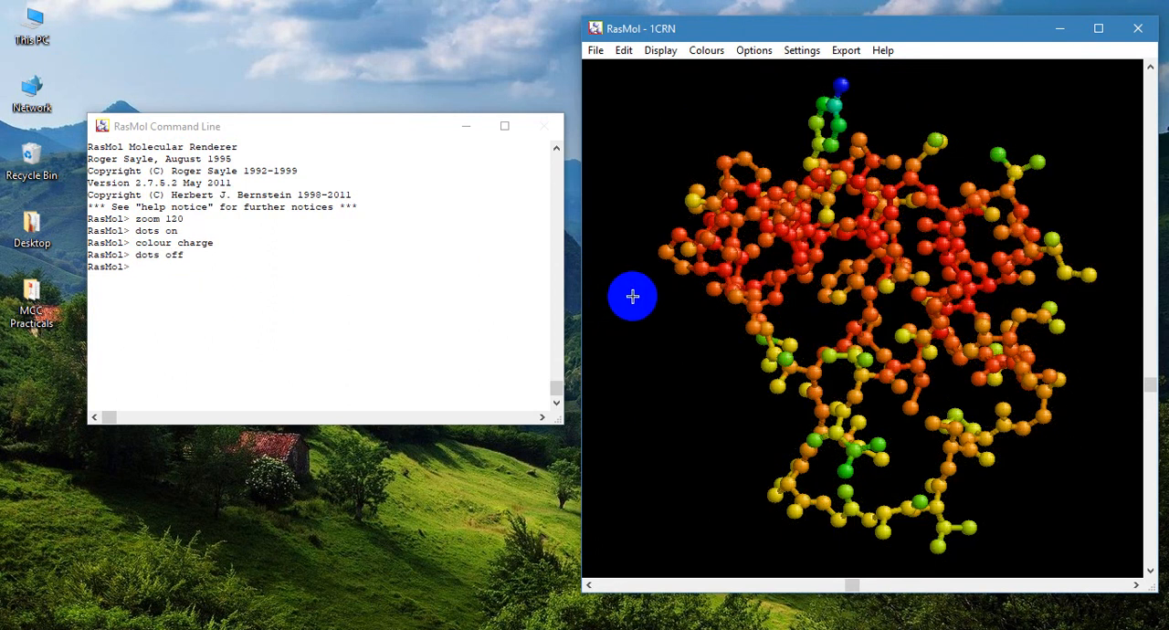
left_click(704, 51)
left_click(748, 89)
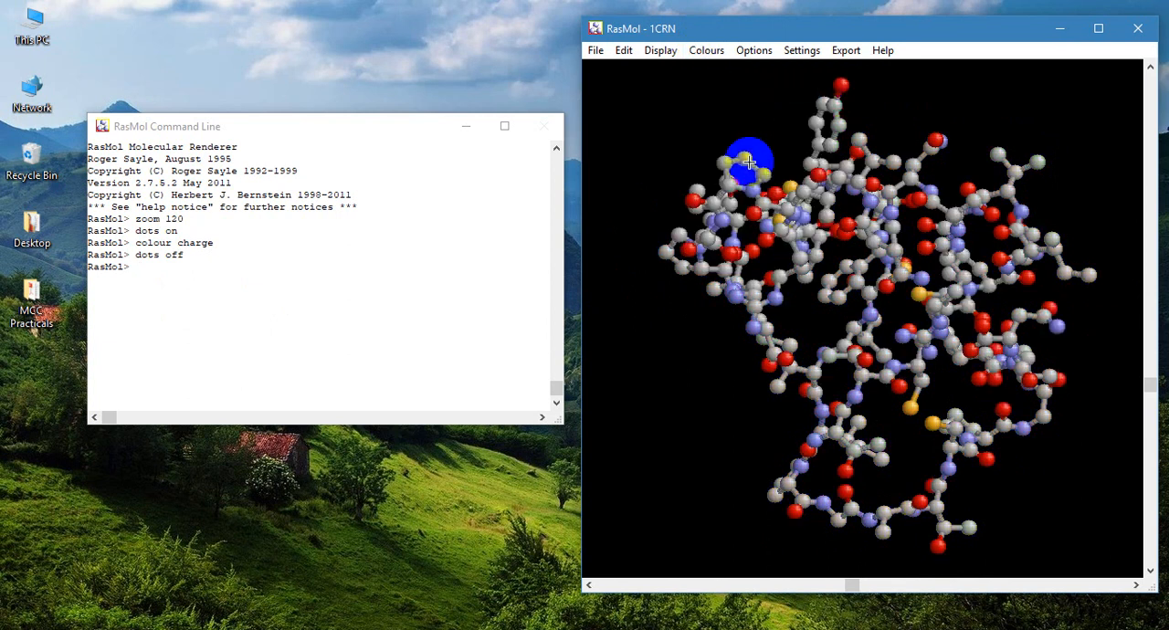
- Measure the distance between atoms CG2 and CB of residue THR39 using Pick Distance
left_click(802, 51)
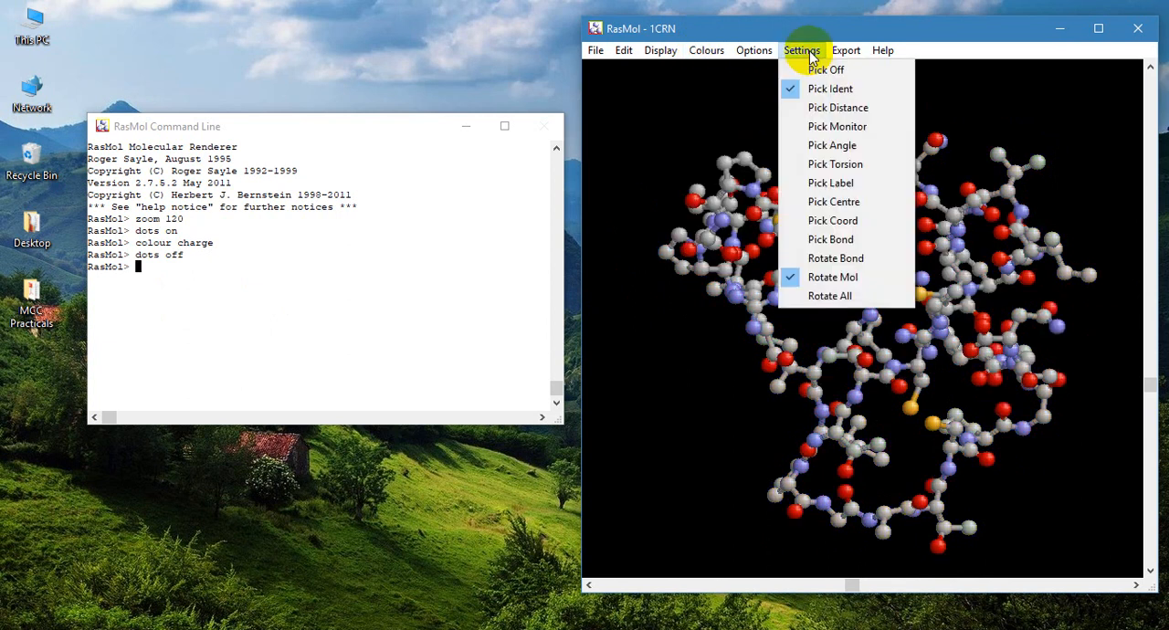
left_click(822, 107)
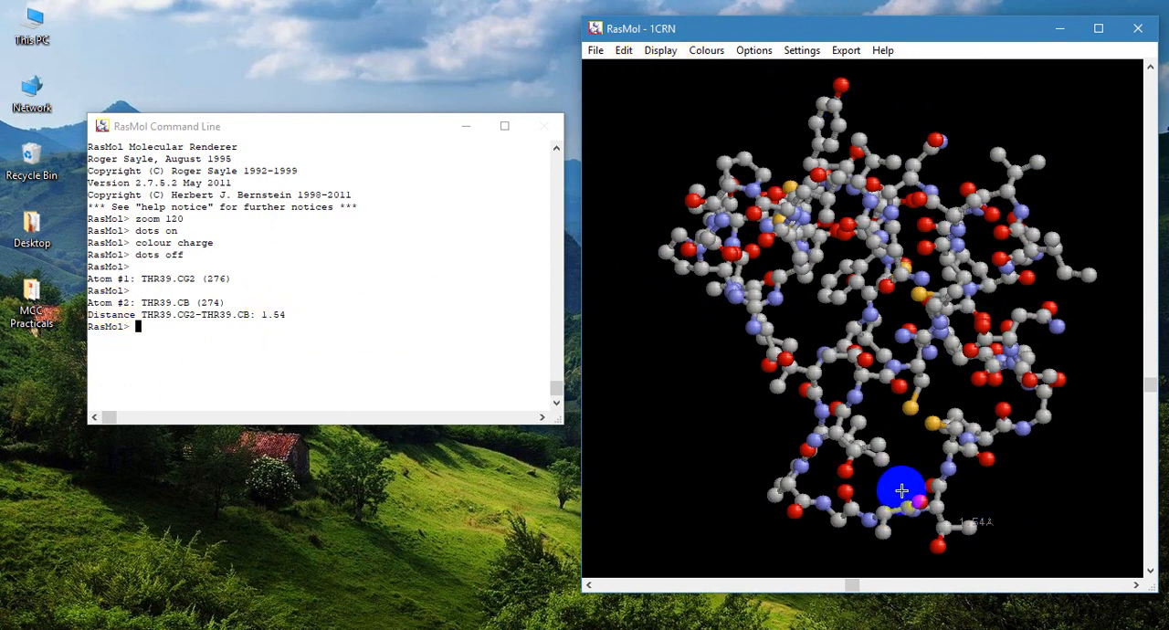
- Measure the angle between atoms O, C and CA of residue PRO36 using Pick Angle
left_click_drag(902, 490, 950, 267)
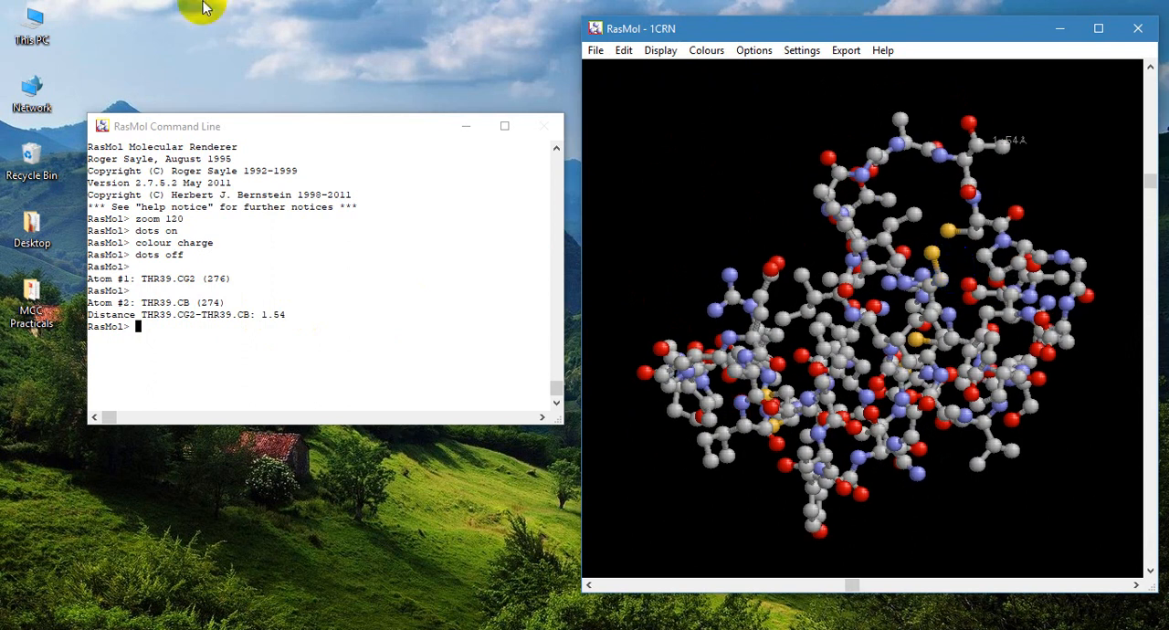
left_click(796, 50)
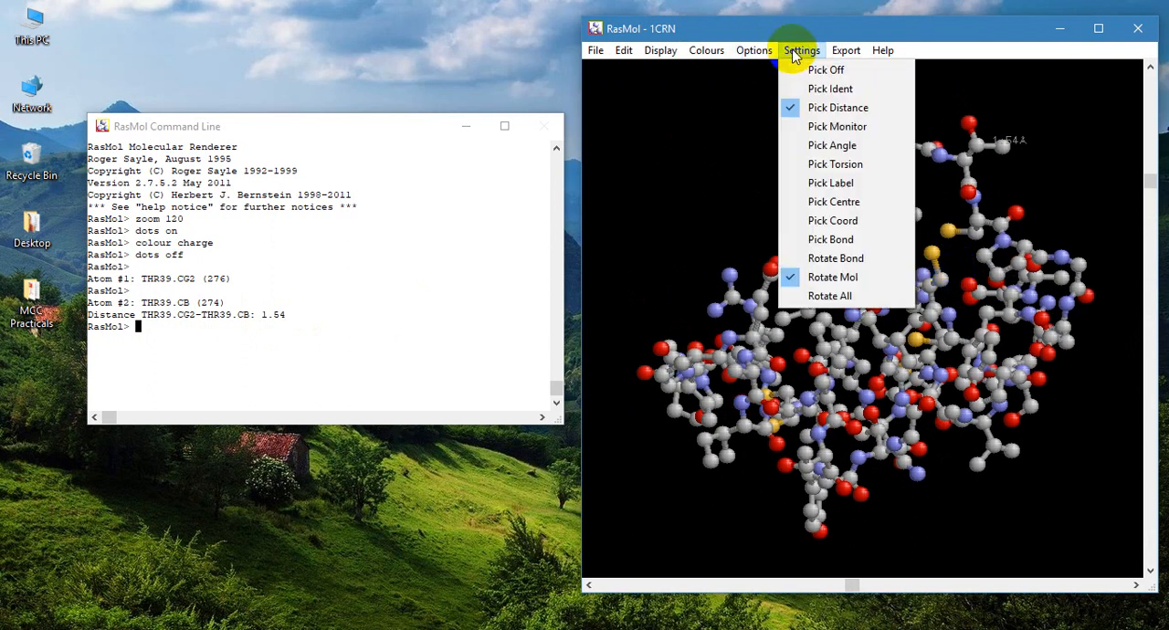
left_click(823, 144)
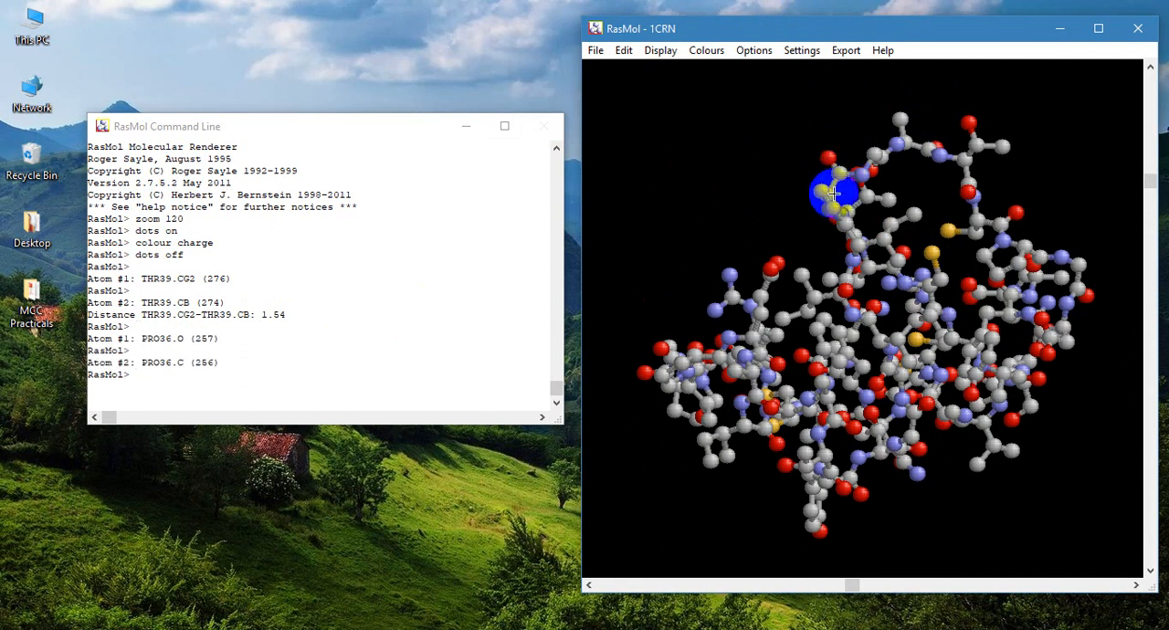
left_click(835, 202)
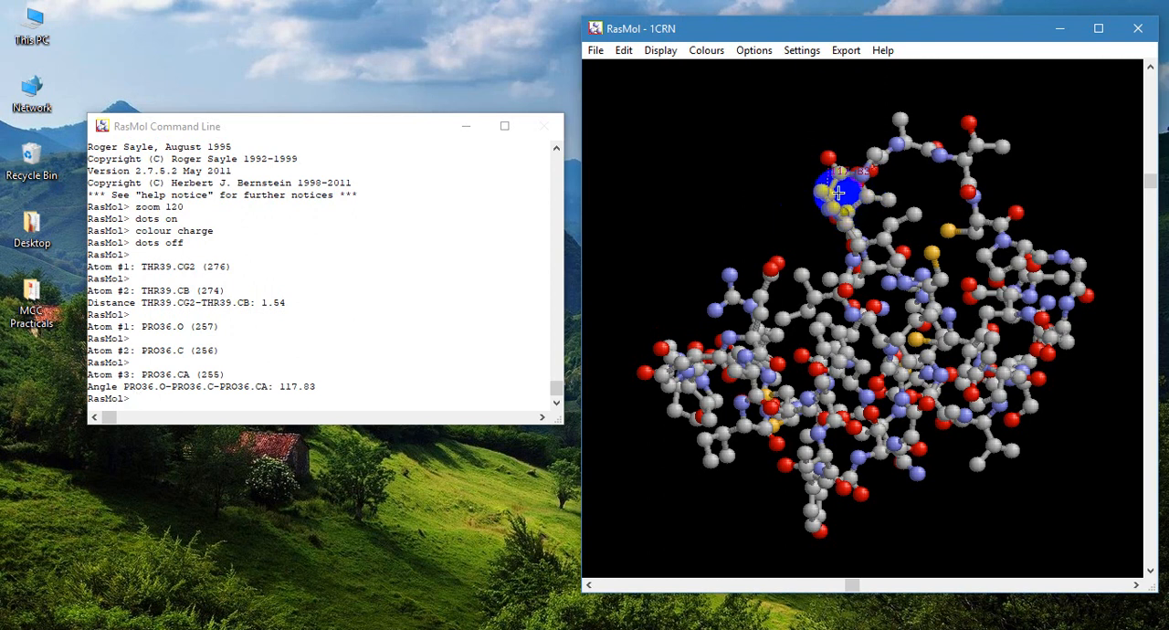
left_click(317, 383)
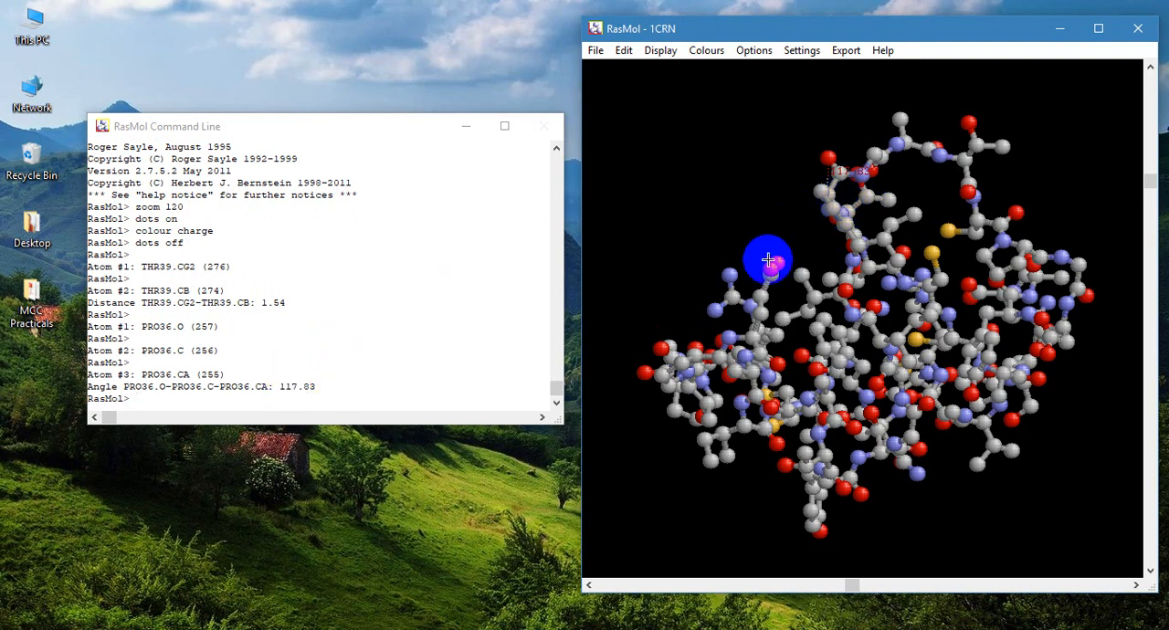
- Enlarge the molecule with the command "zoom 200"
mouse_move(880, 237)
left_mouse_down()
mouse_move(814, 222)
mouse_move(816, 212)
mouse_move(966, 262)
mouse_move(917, 266)
mouse_move(874, 240)
left_mouse_up()
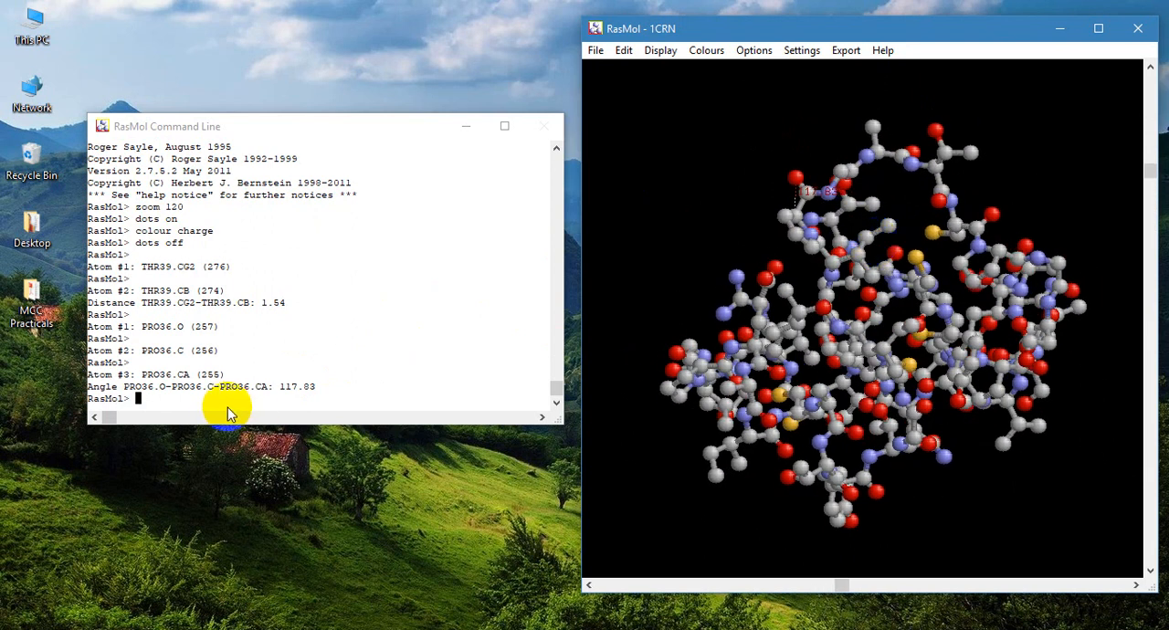
type("zoom 200")
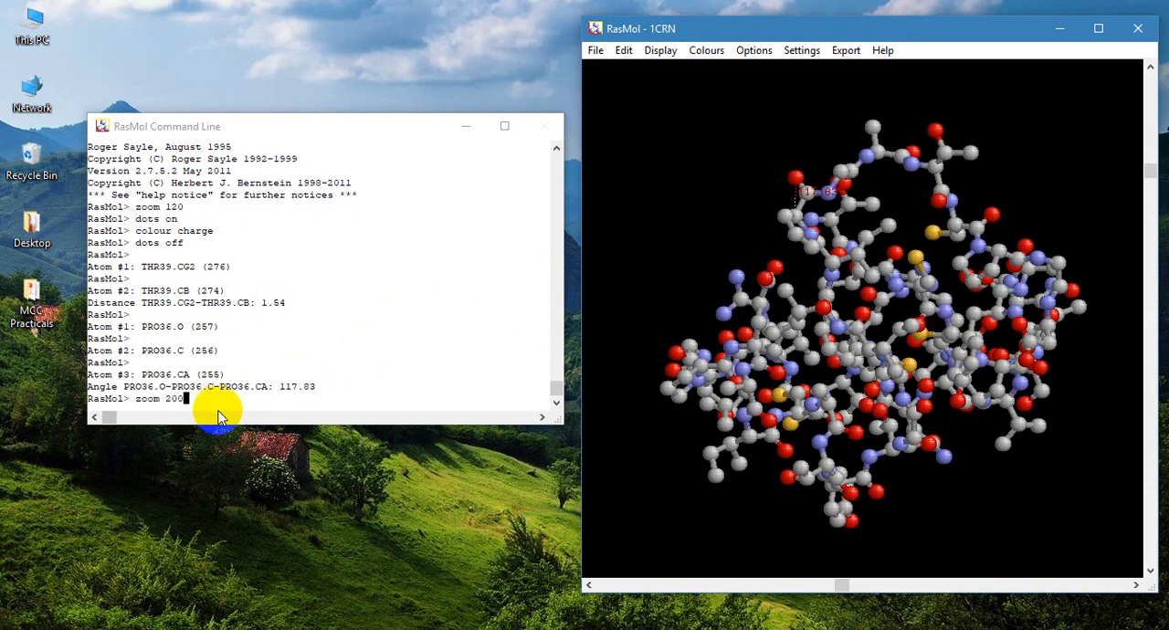
key("Return")
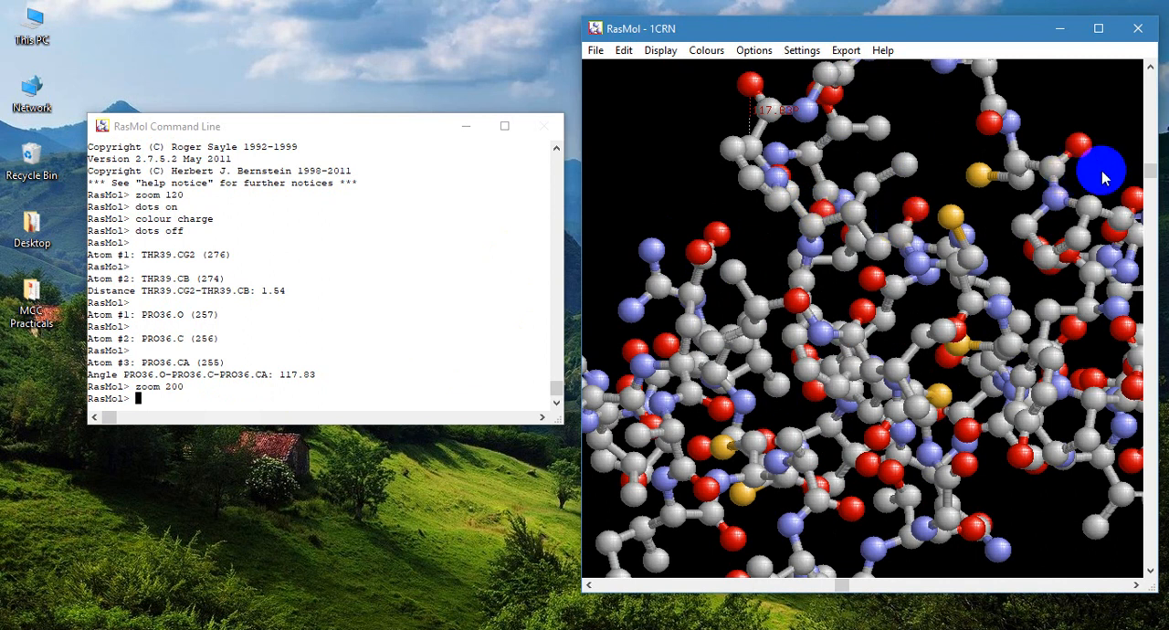
- Measure the torsion angle across atoms CD1, CG1, CB and CA of residue ILE34 using Pick Torsion
left_click_drag(1155, 190, 789, 162)
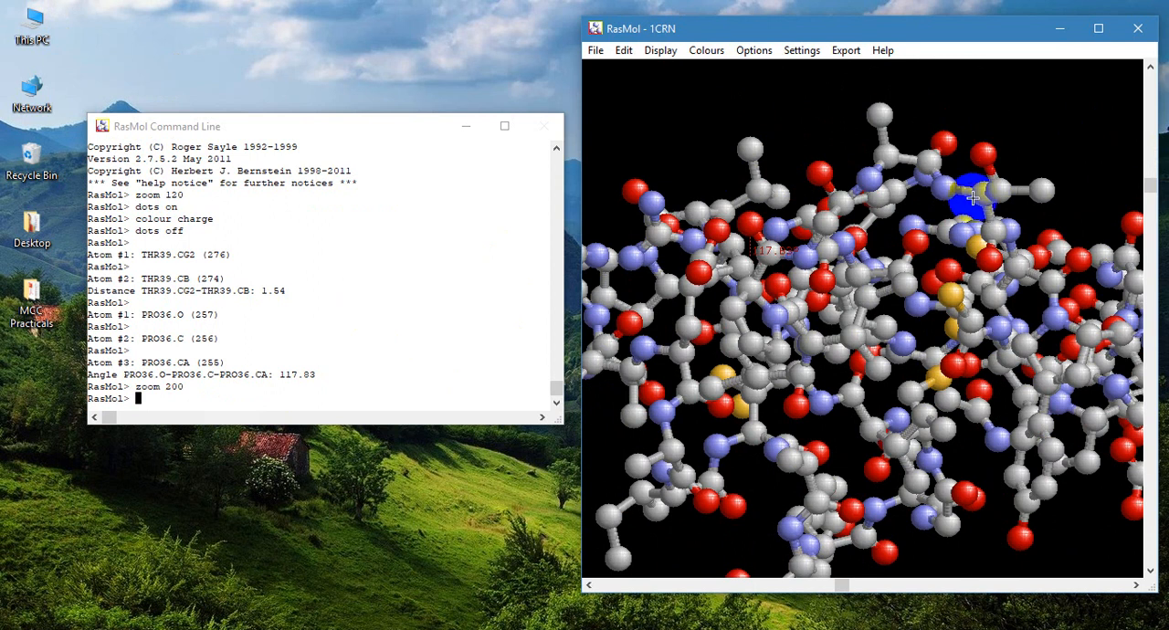
left_click_drag(966, 196, 864, 137)
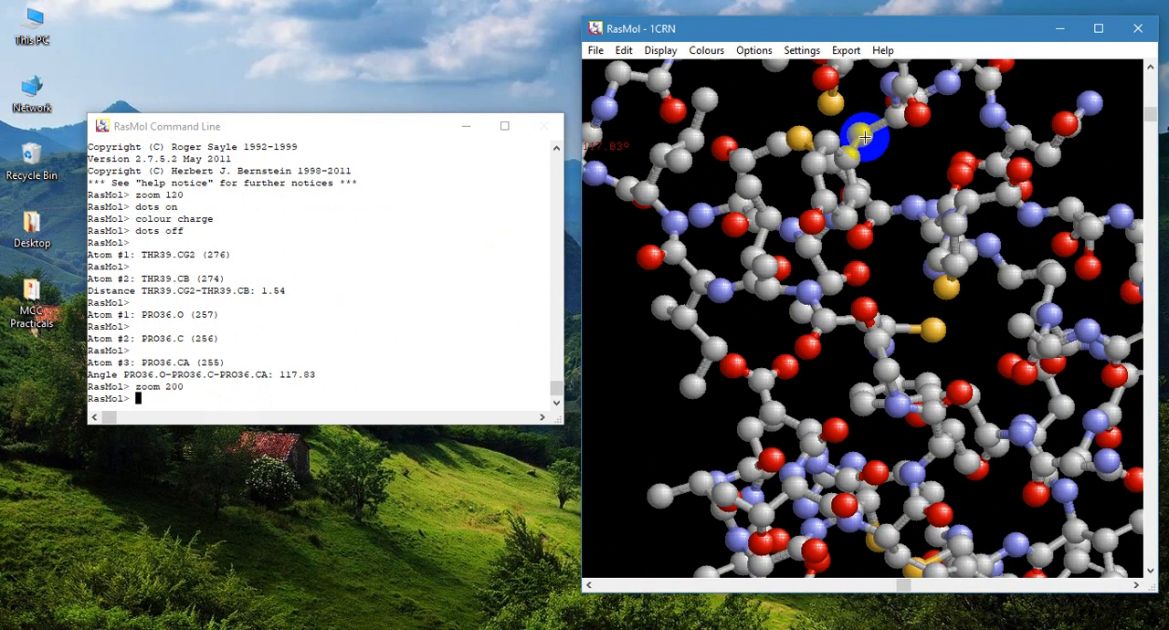
left_click(802, 50)
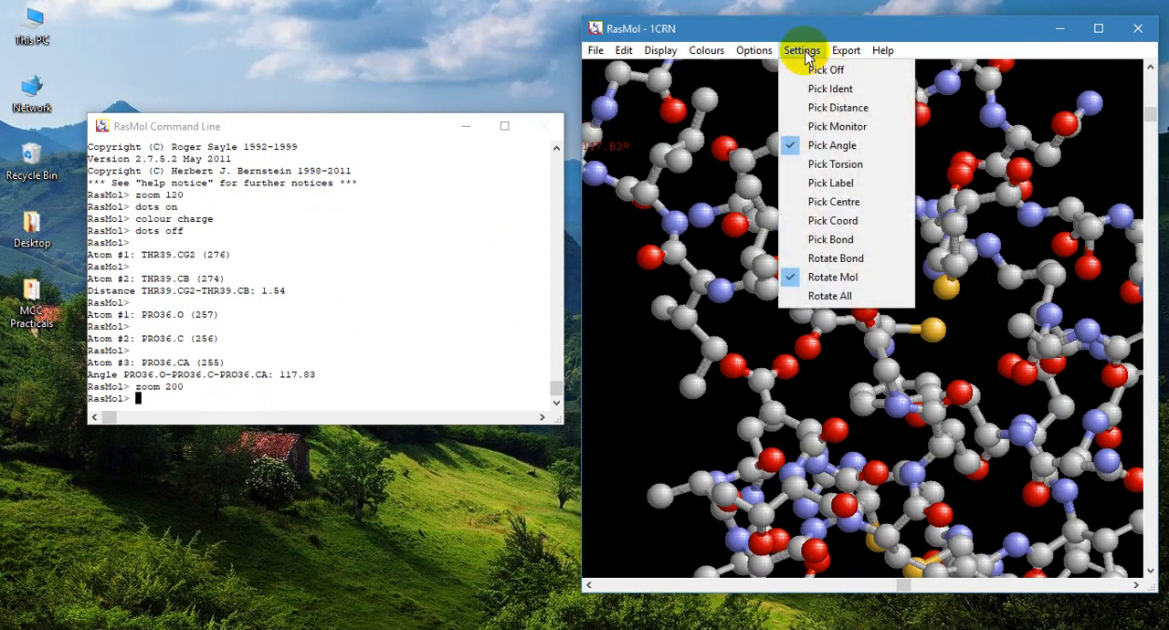
left_click(846, 168)
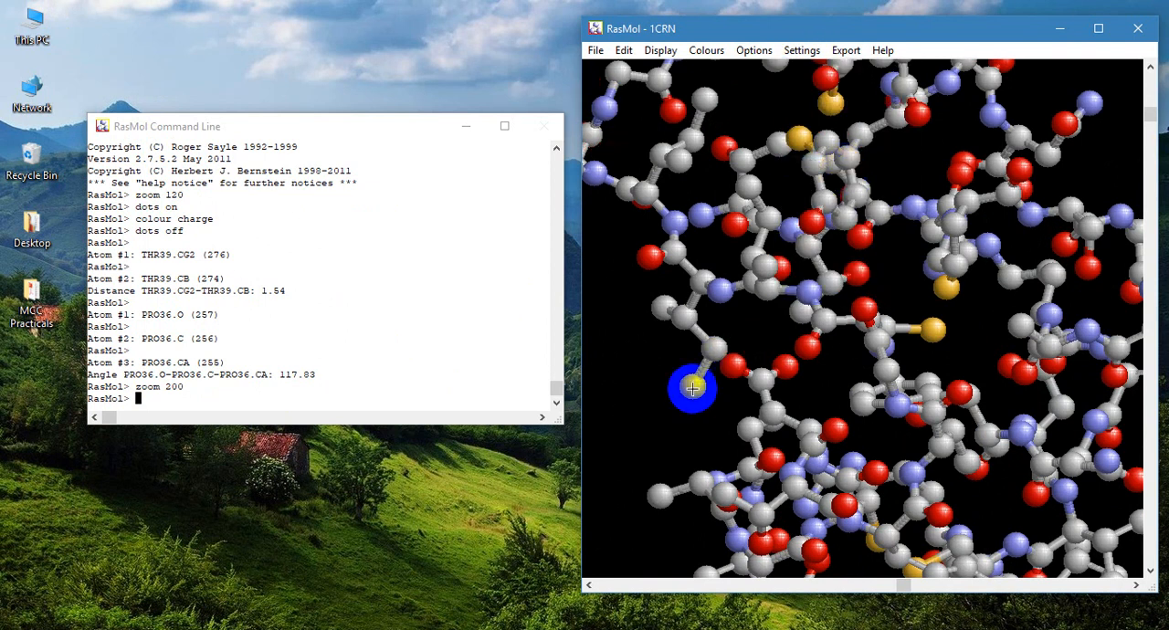
left_click(718, 362)
left_click(694, 336)
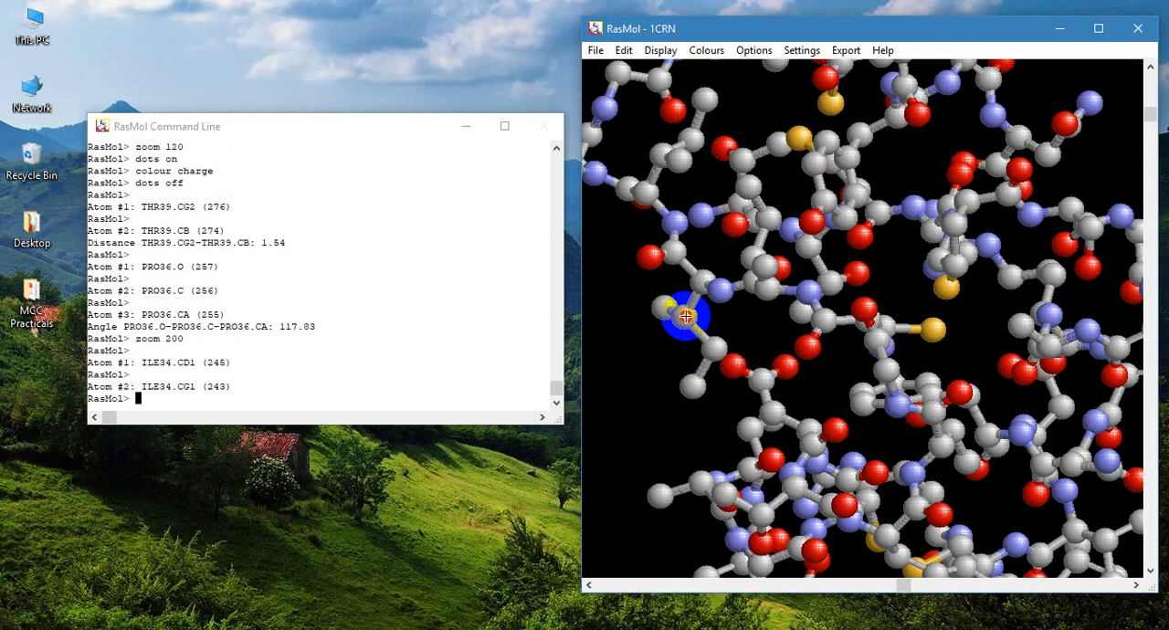
left_click(703, 285)
left_click(700, 281)
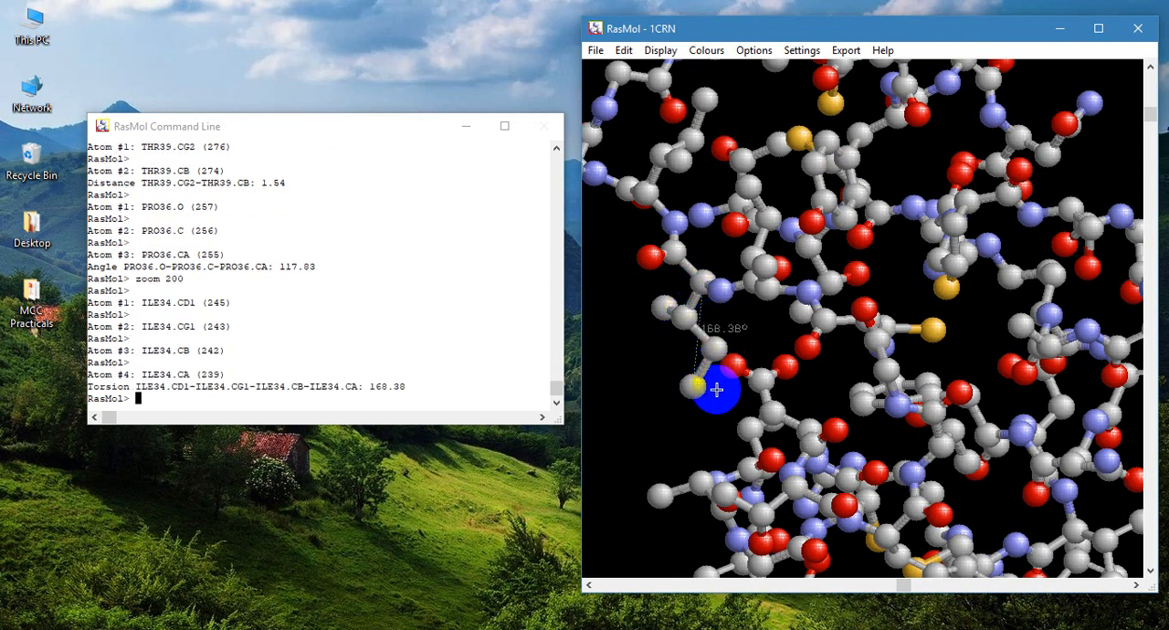
left_click_drag(702, 377, 783, 391)
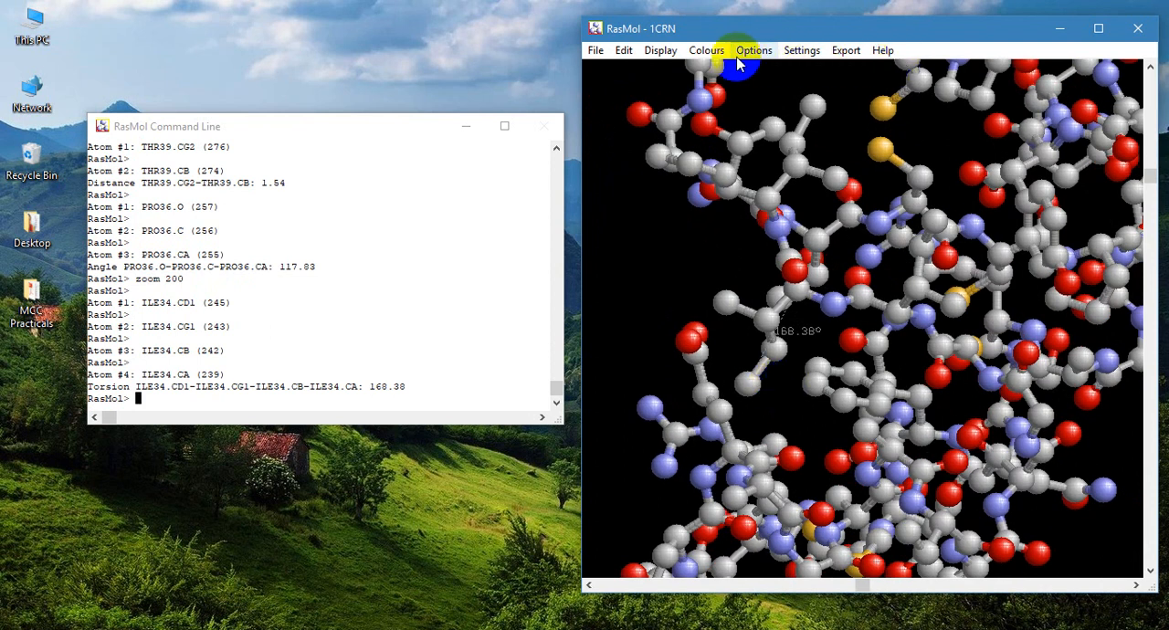
left_click(804, 51)
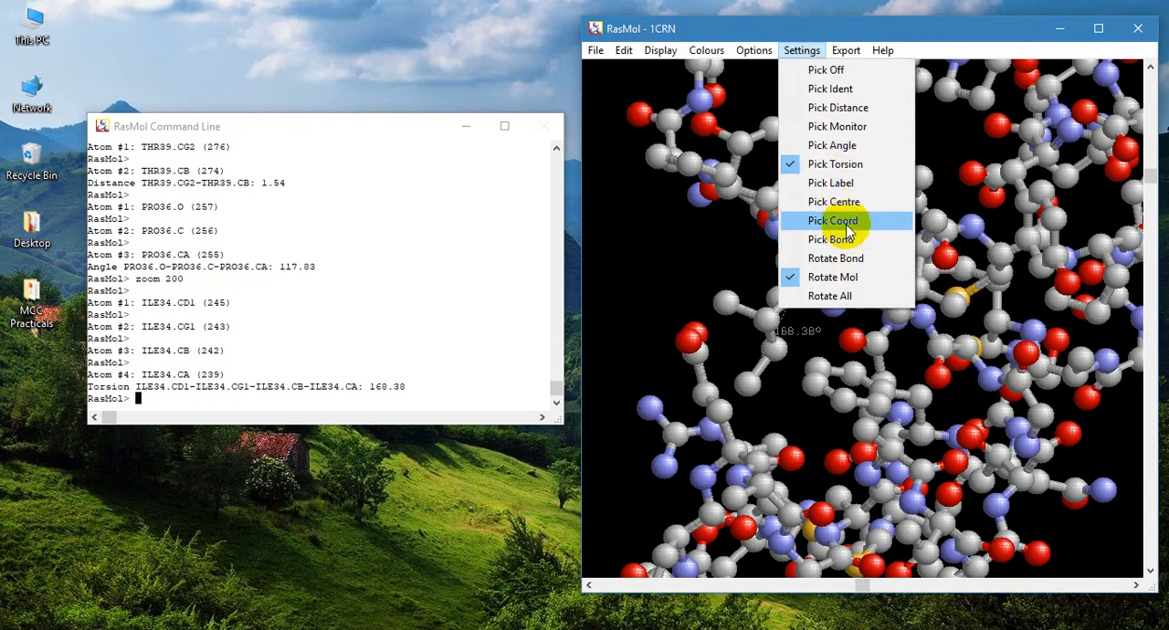
left_click(847, 52)
left_click(847, 52)
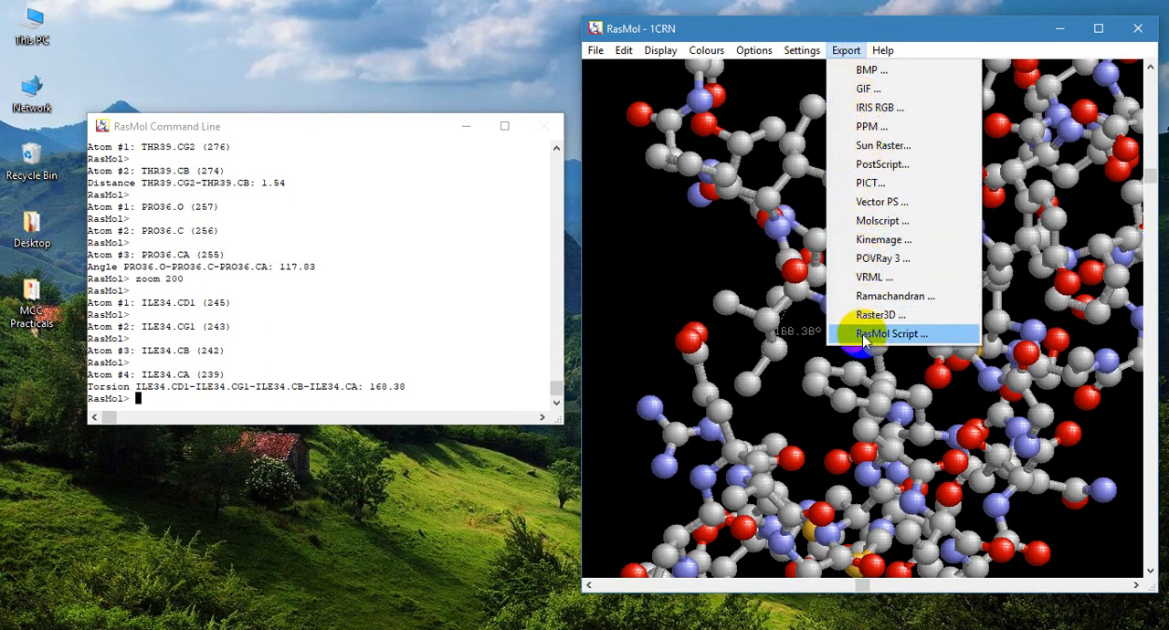
mouse_move(882, 52)
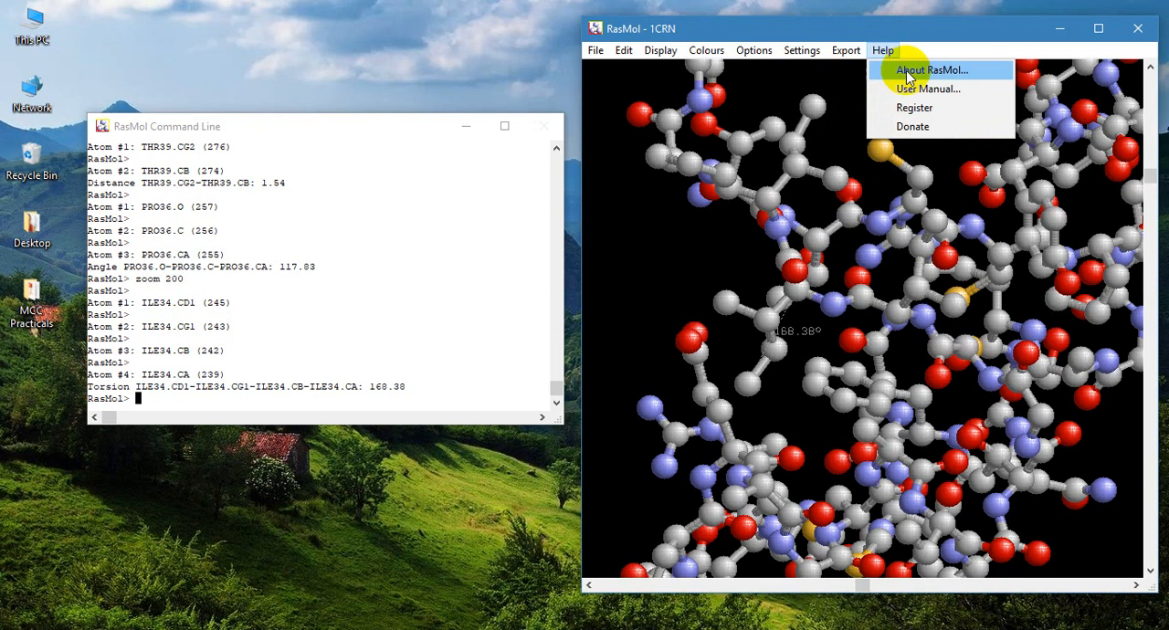
- Turn on Slab Mode to cut through the ball-and-stick model and inspect its interior from another angle
mouse_move(743, 55)
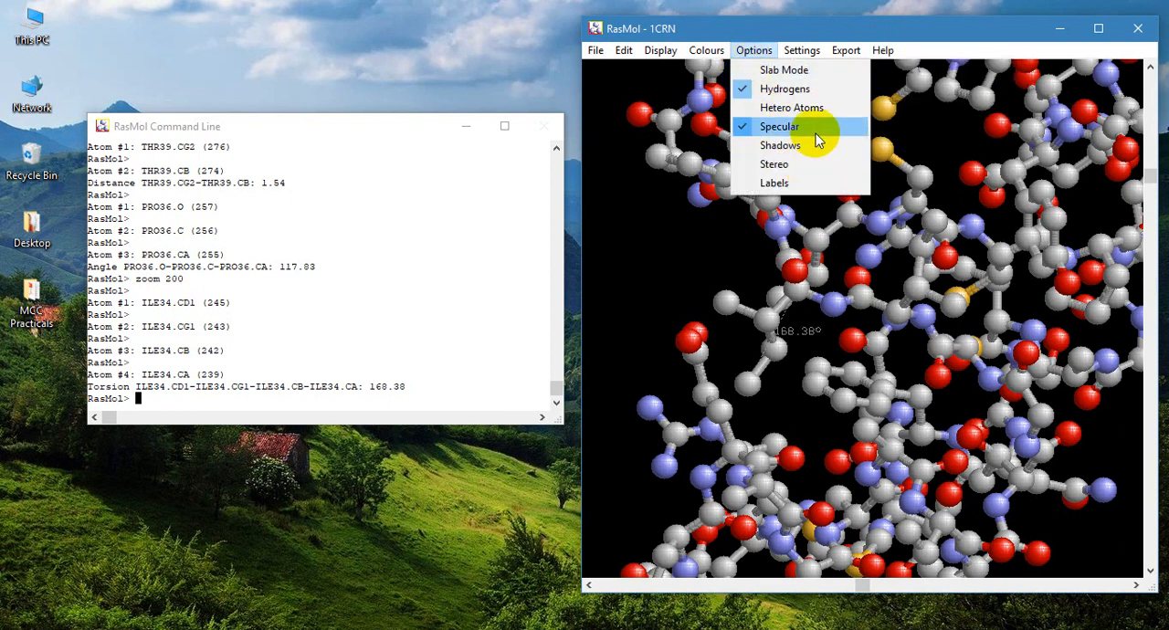
left_click(814, 71)
left_click_drag(817, 112, 877, 211)
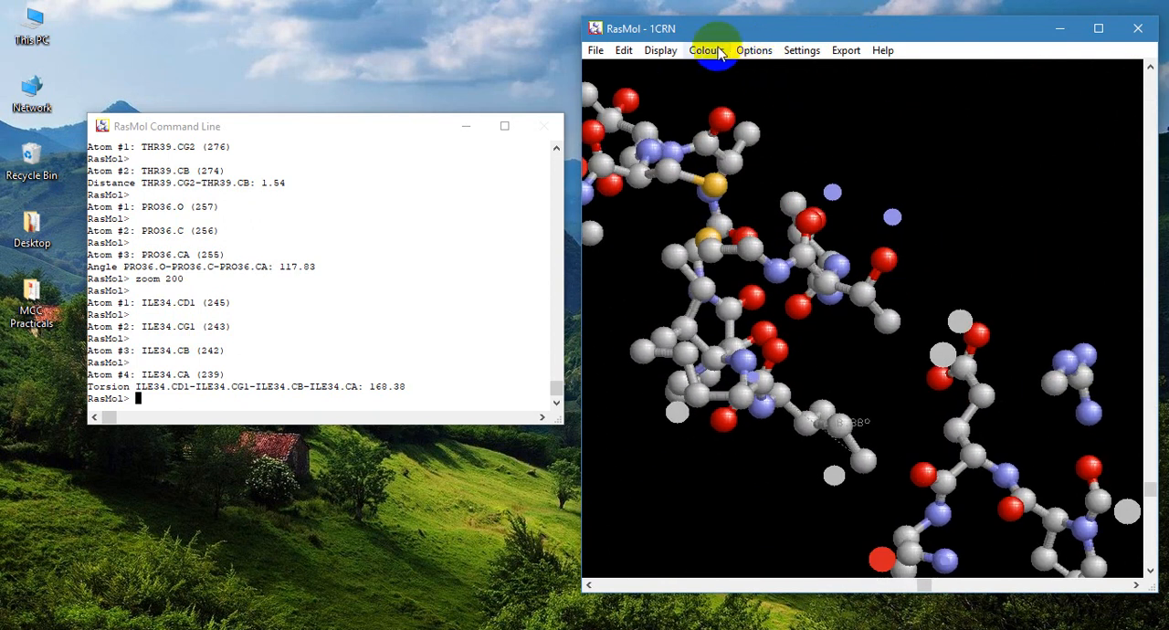
- Turn off Slab Mode to bring back the complete ball-and-stick model
left_click(664, 51)
mouse_move(722, 55)
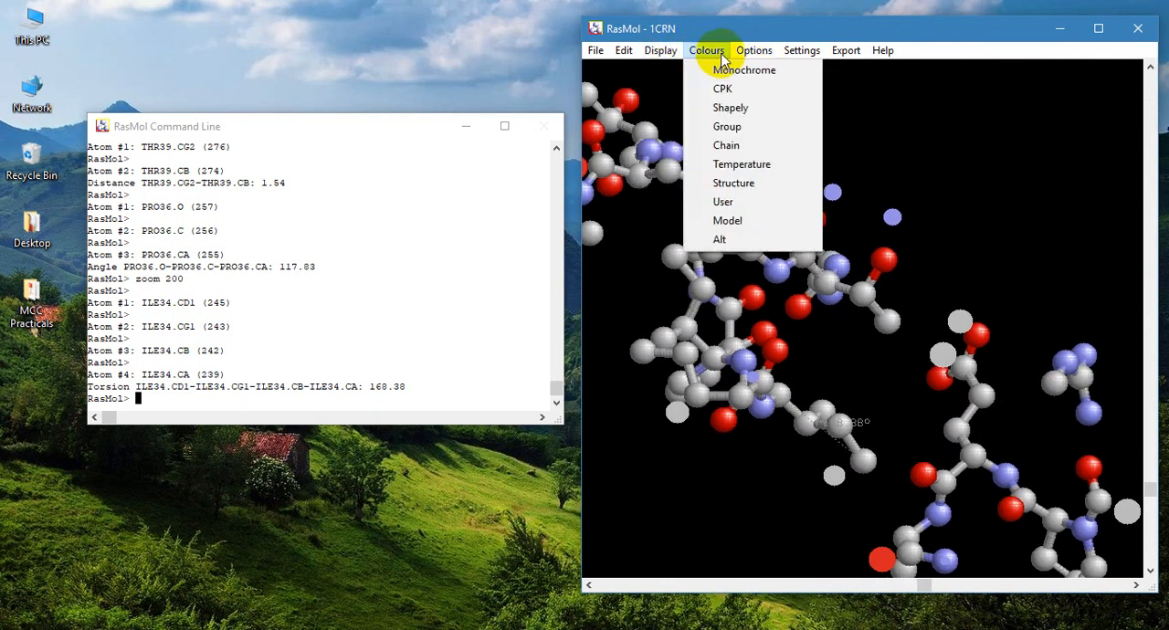
left_click(782, 70)
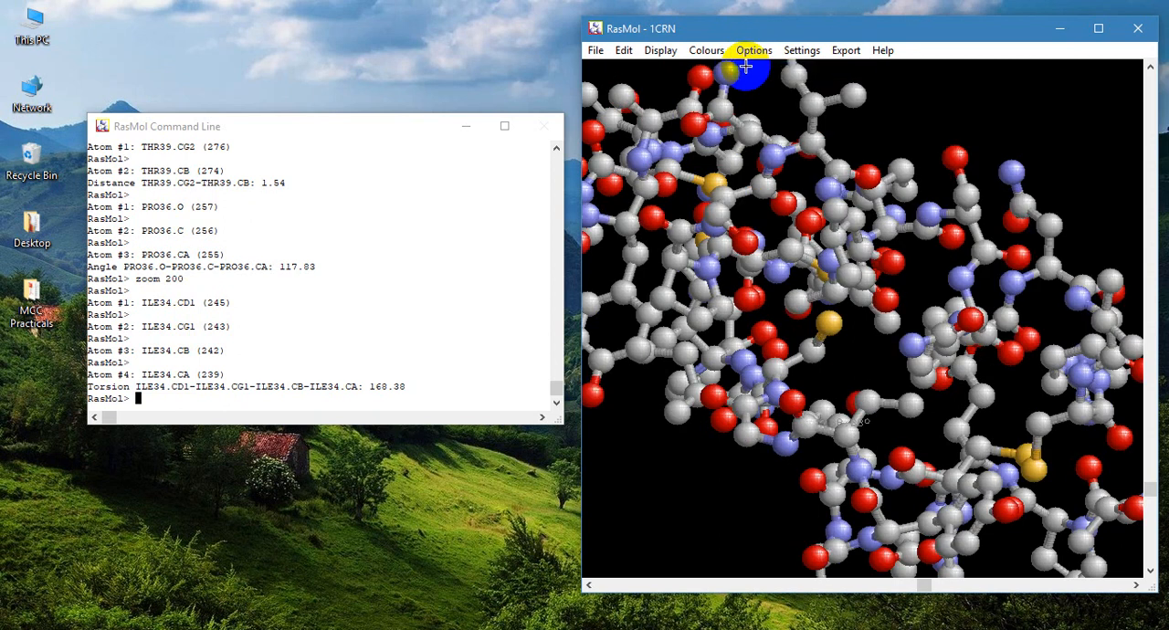
- Turn on Stereo to view the molecule as a side-by-side pair, rotate it, and toggle the Stereo option again
left_click(751, 53)
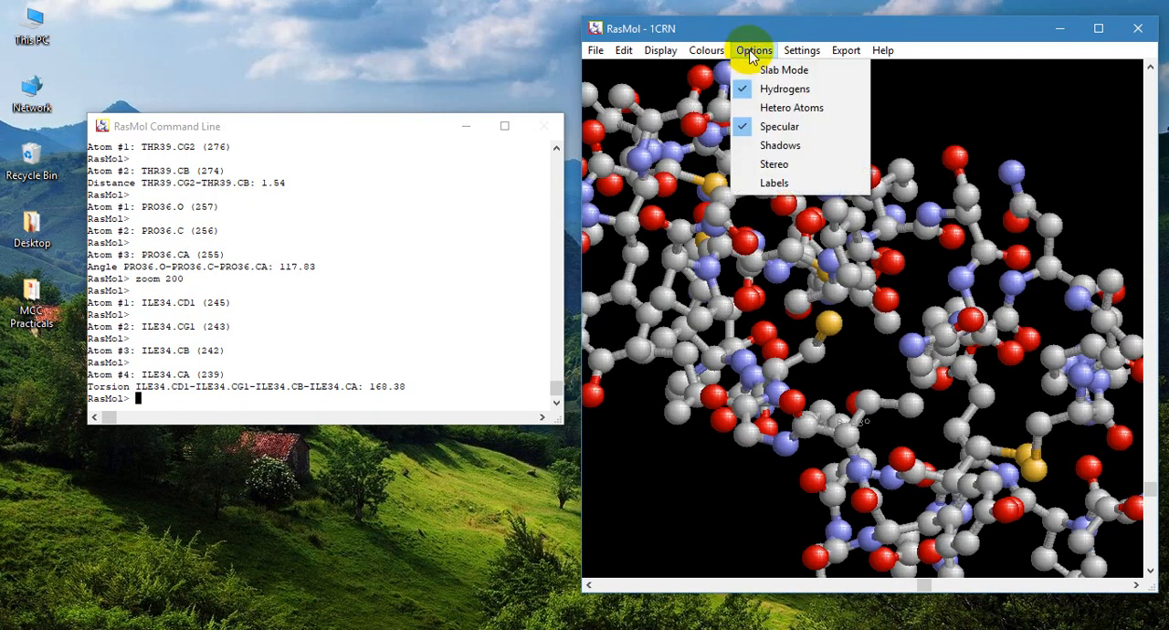
left_click(790, 166)
left_click_drag(938, 261, 889, 270)
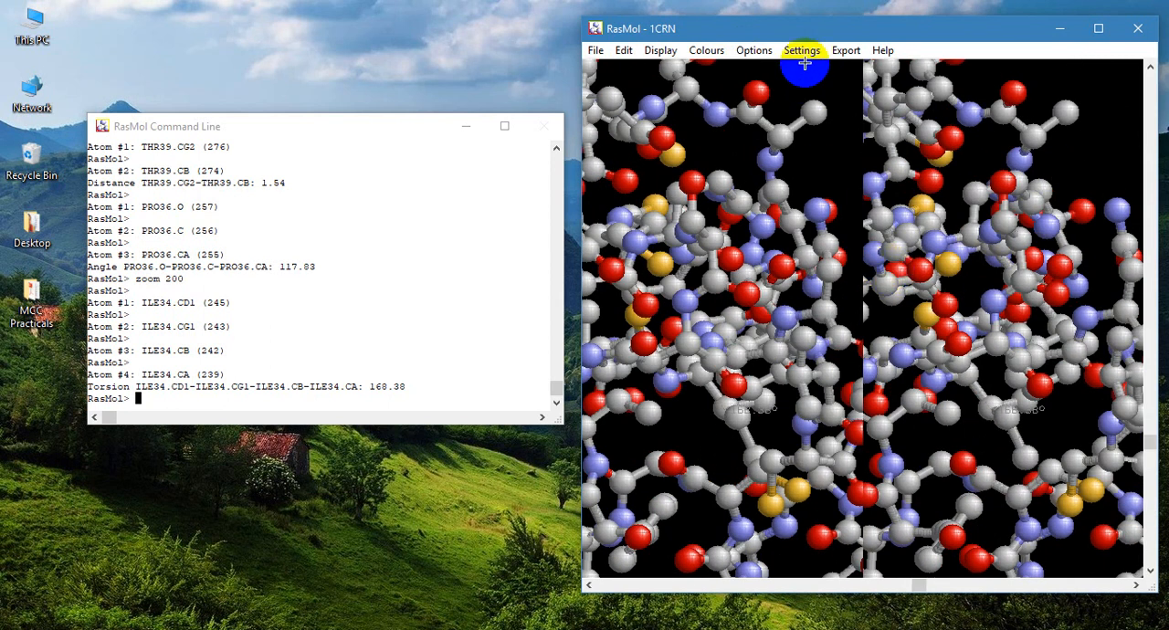
left_click(755, 51)
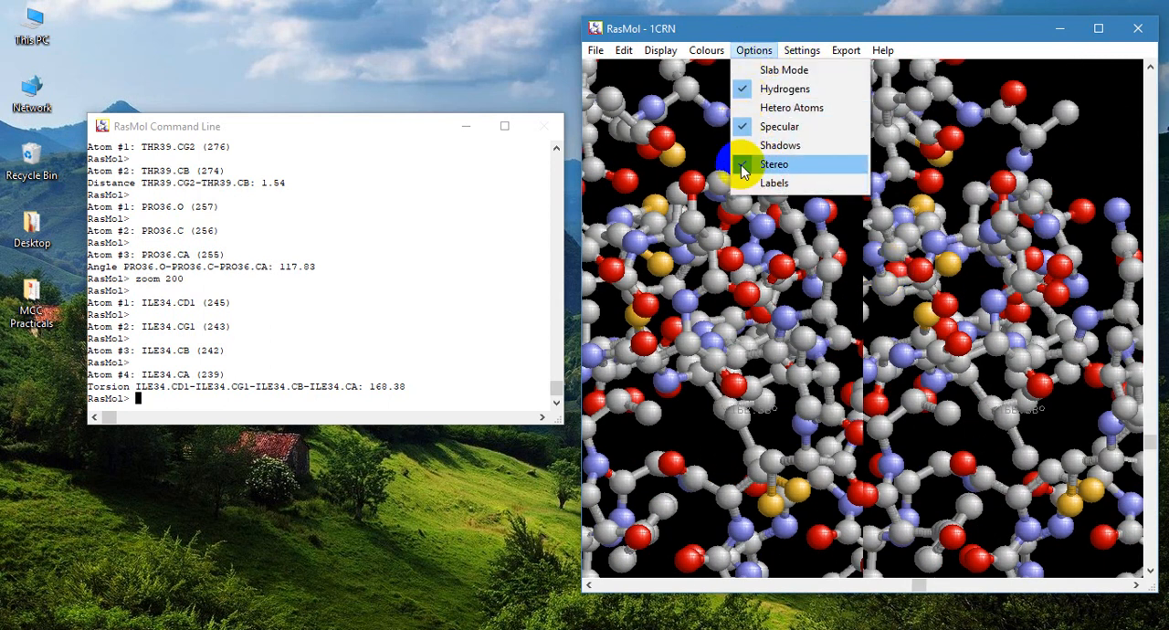
left_click(742, 167)
- Turn on Labels and inspect the labelled residues from another angle, and return from Stereo to the single view
left_click(755, 50)
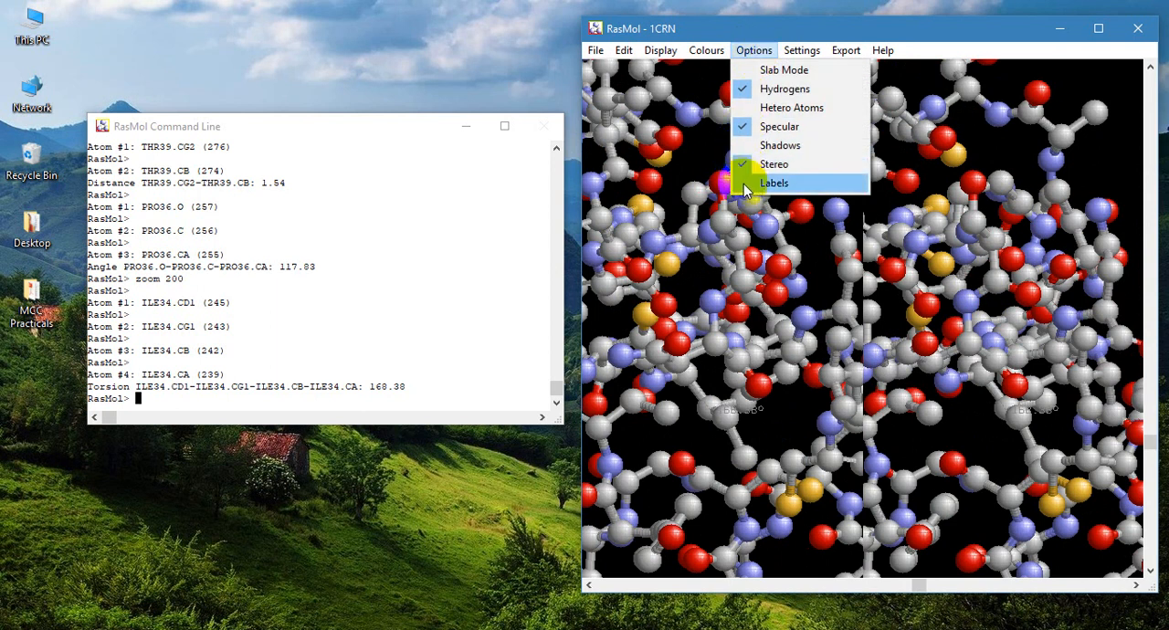
left_click(743, 184)
left_click_drag(743, 184, 825, 141)
left_click(755, 50)
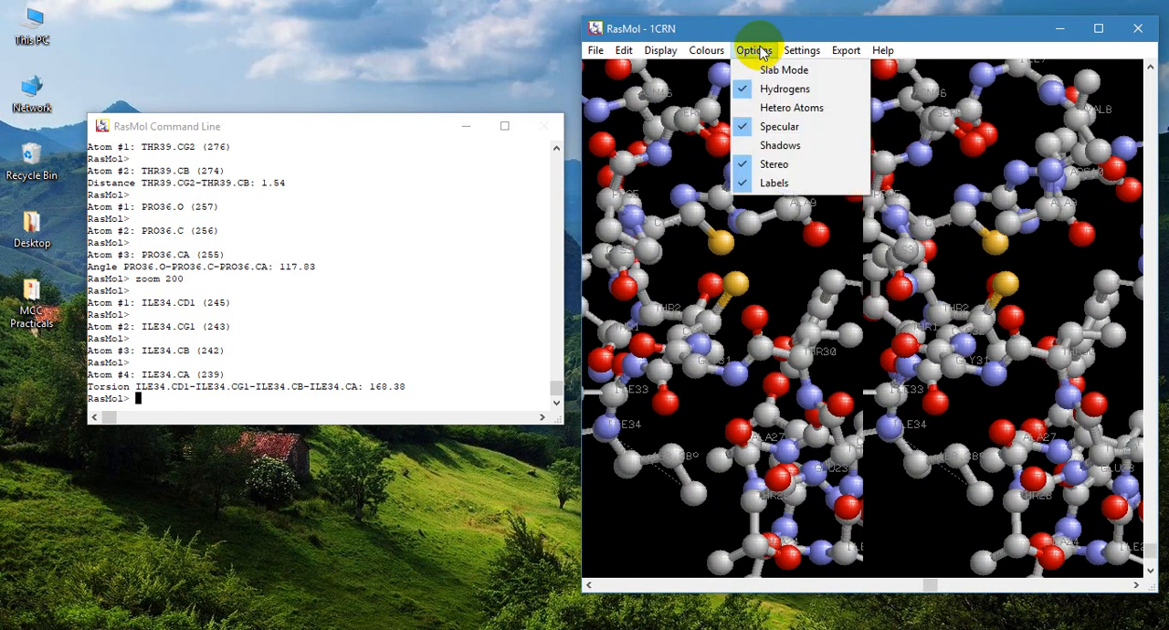
left_click(740, 167)
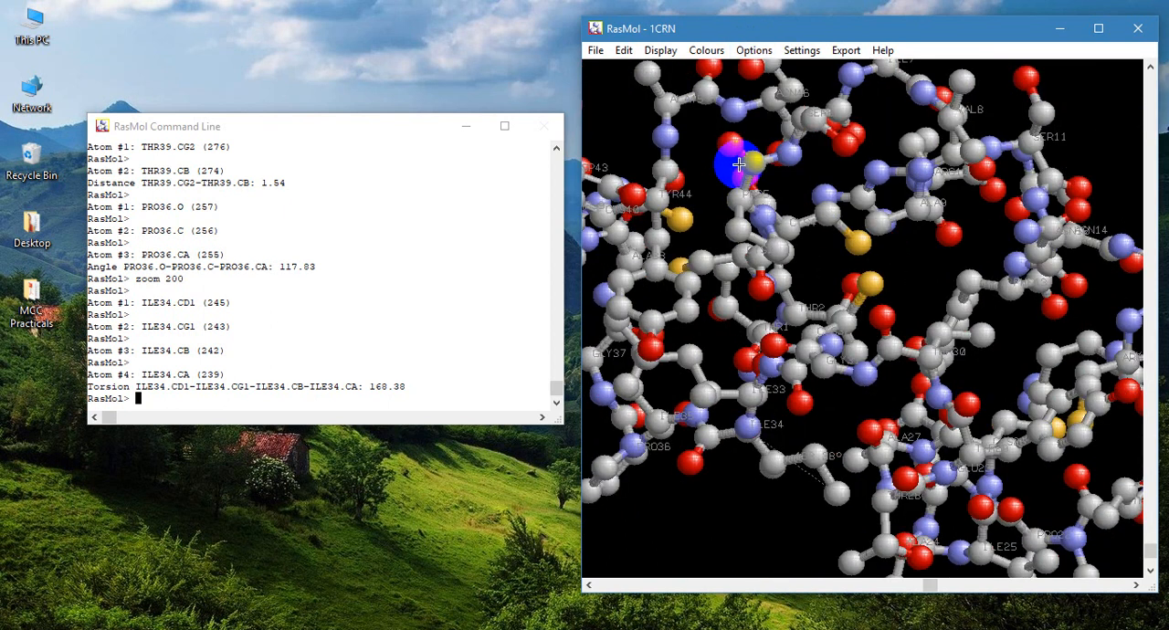
- Exit RasMol, closing the 1CRN molecule and the command line
left_click(623, 50)
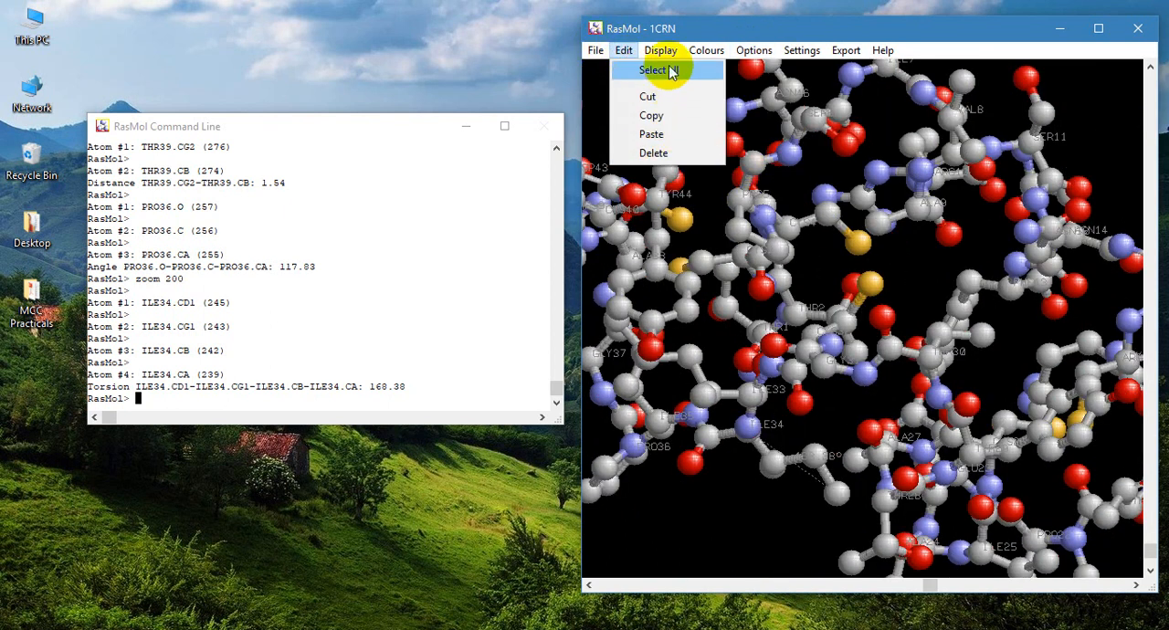
mouse_move(665, 53)
mouse_move(594, 50)
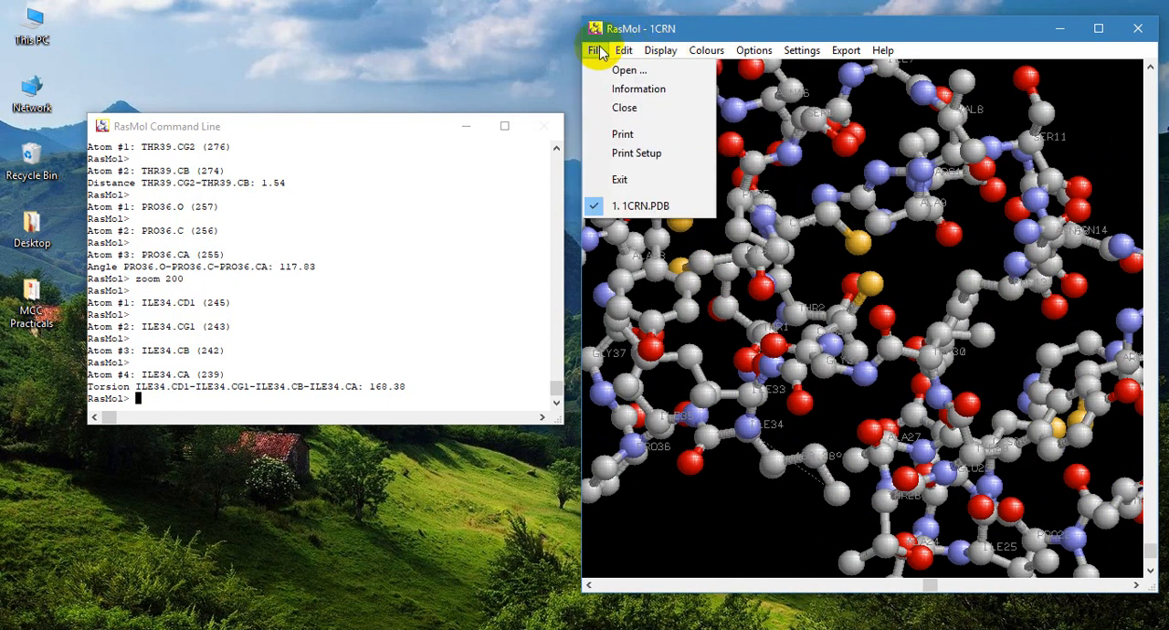
left_click(640, 177)
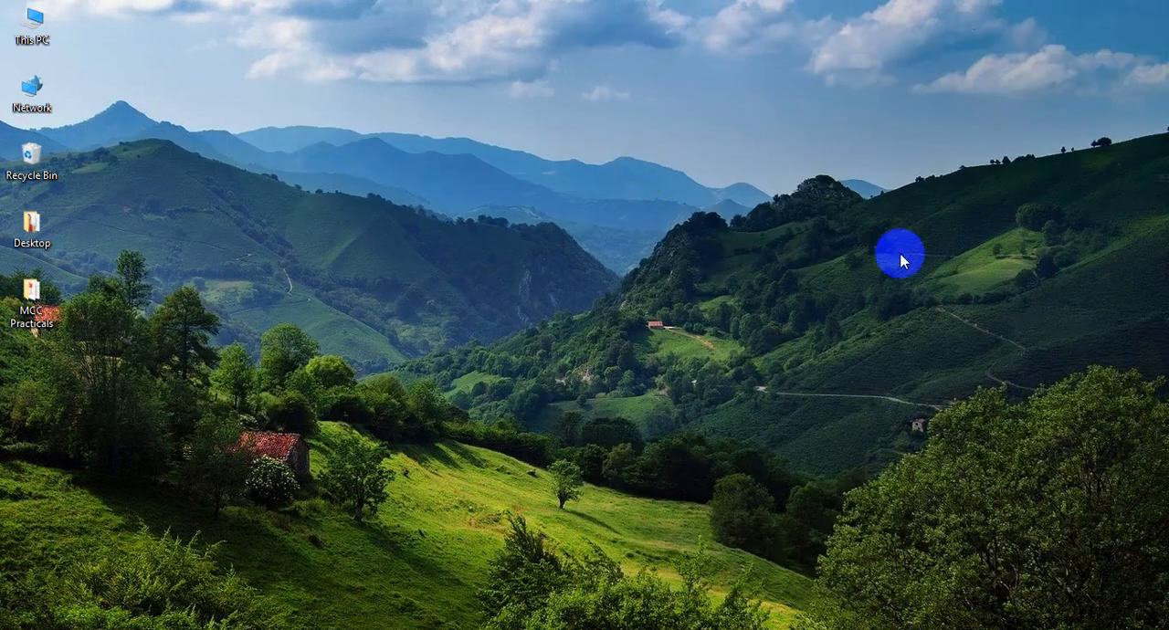